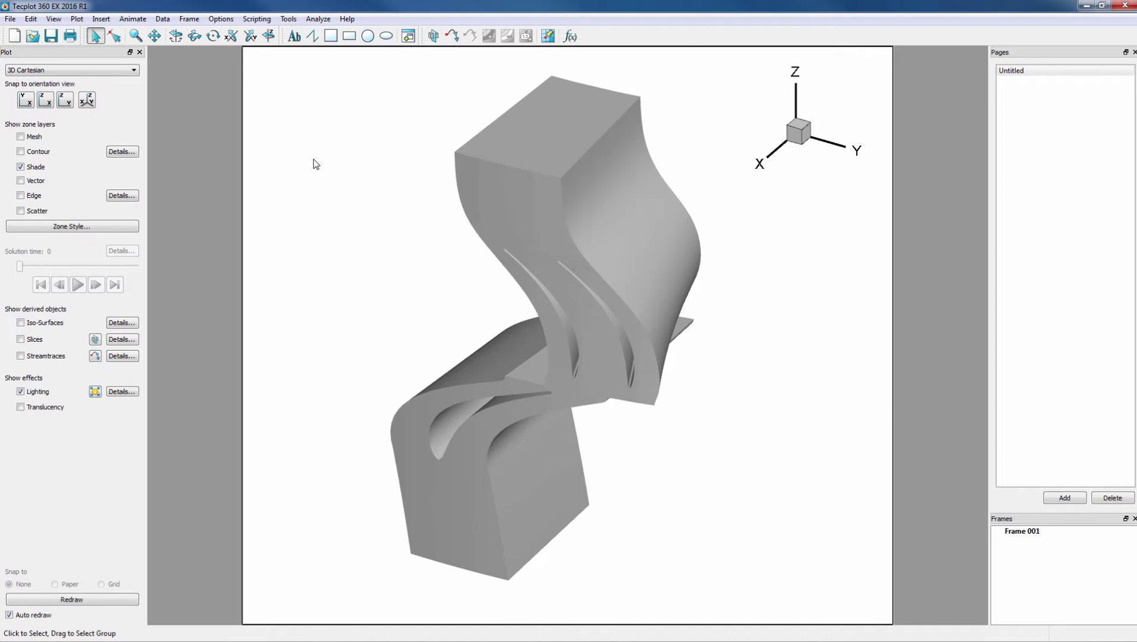
# Step: In Zone Style, select the zones matching *blade* and show only those
pyautogui.click(127, 227)
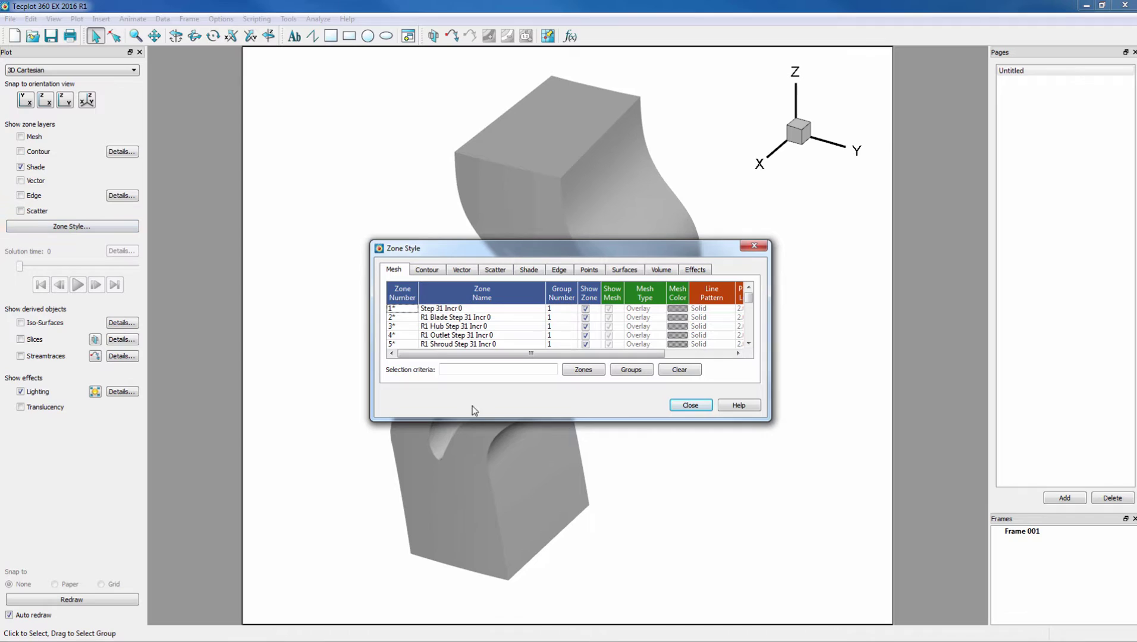
pyautogui.click(473, 369)
pyautogui.write('*blade*')
pyautogui.press('Return')
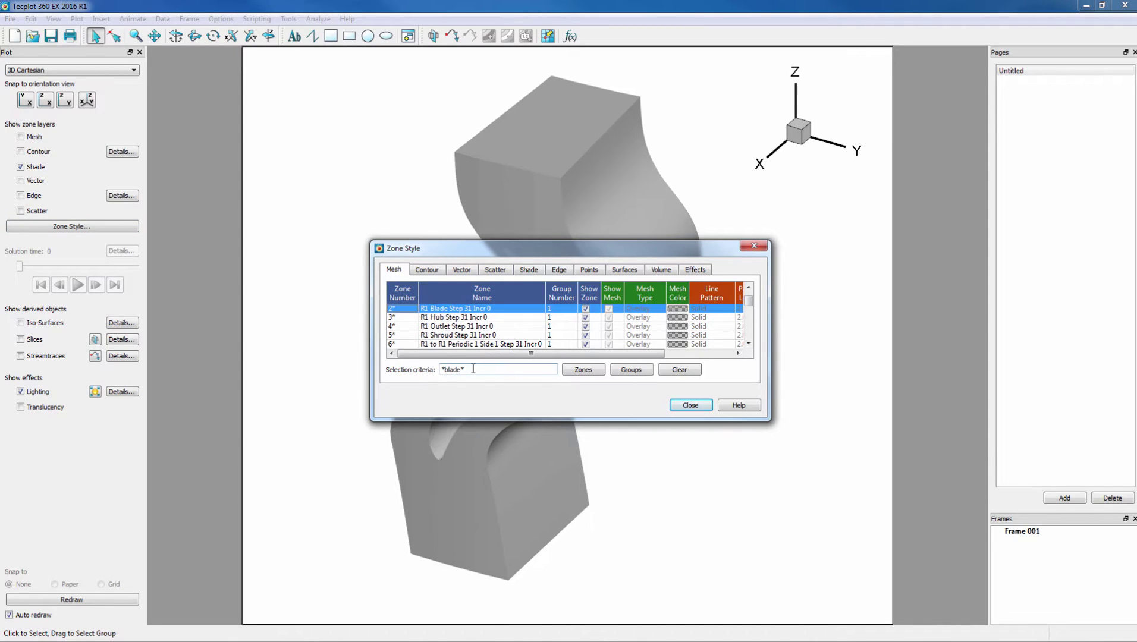
pyautogui.moveTo(488, 421); pyautogui.dragTo(505, 571)
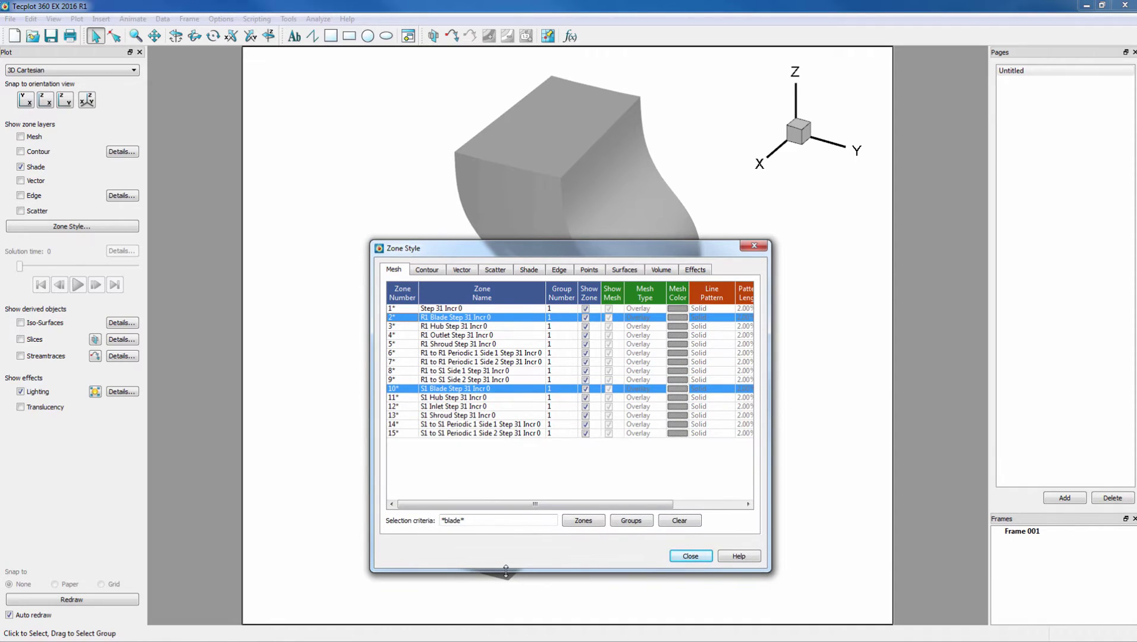
pyautogui.rightClick(596, 324)
pyautogui.click(609, 359)
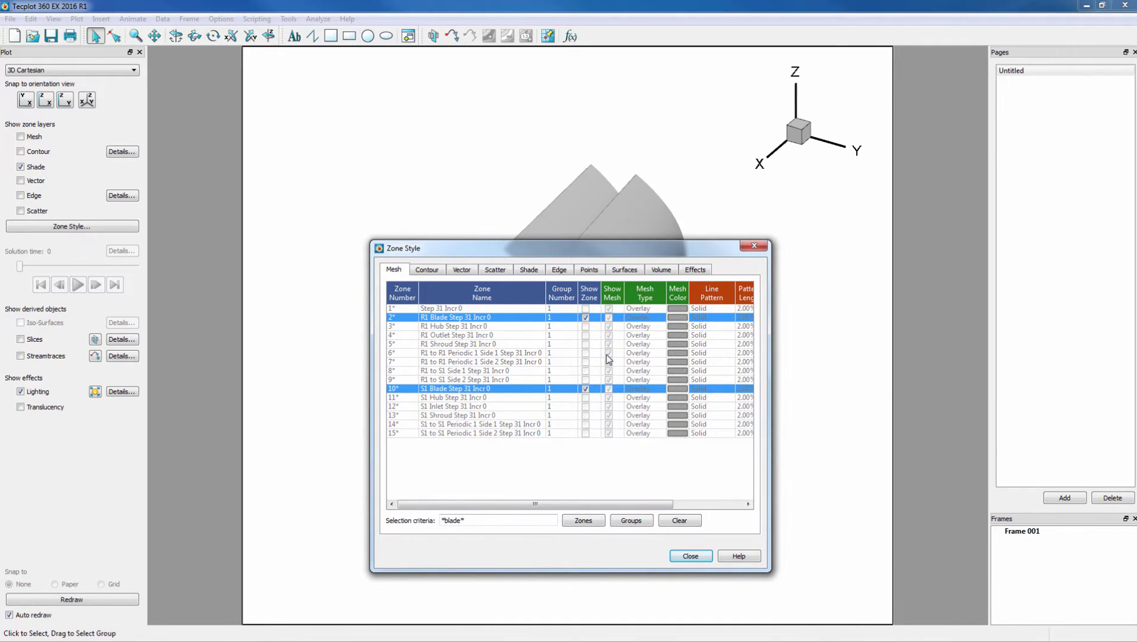
# Step: Activate the R1 Hub and S1 Hub zones too, then close Zone Style
pyautogui.click(411, 328)
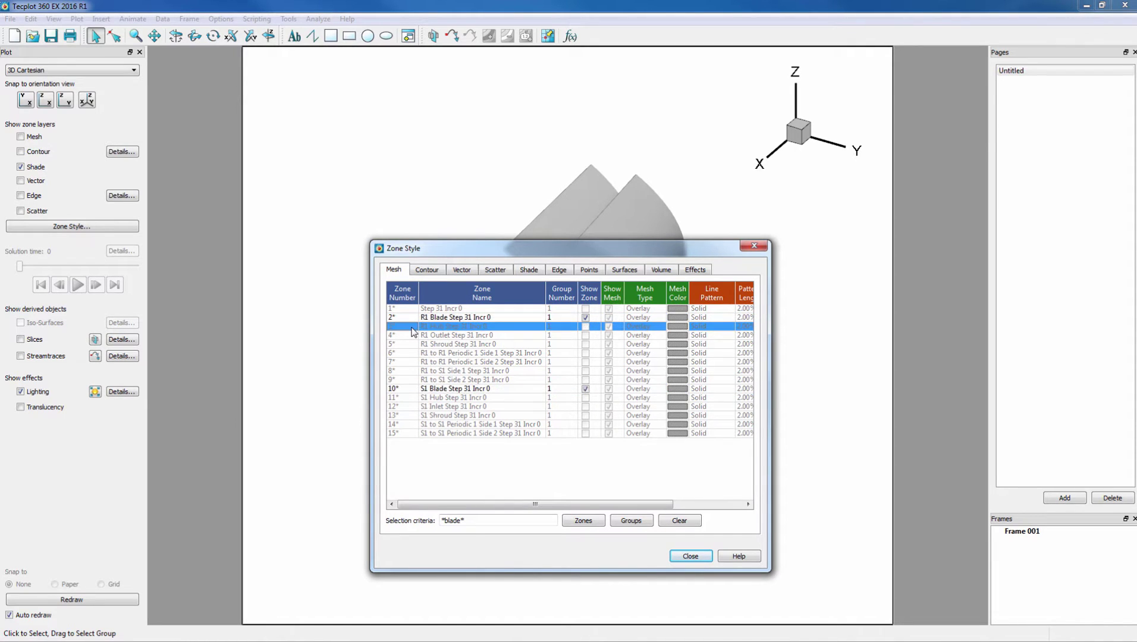
pyautogui.keyDown('ctrl'); pyautogui.click(411, 398); pyautogui.keyUp('ctrl')
pyautogui.rightClick(600, 337)
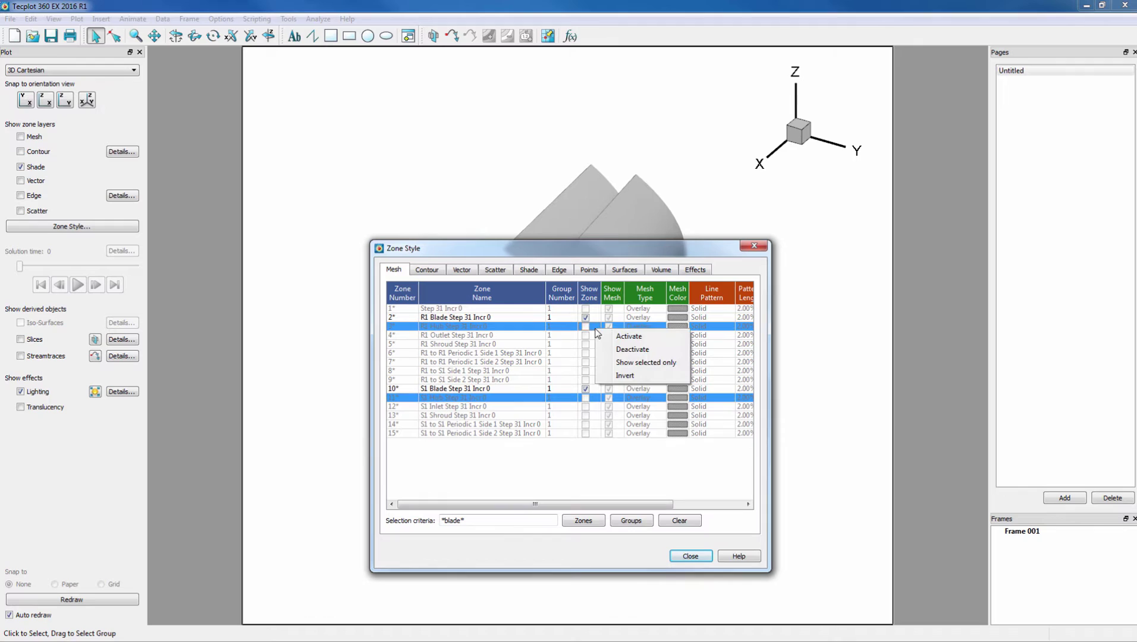
pyautogui.click(603, 337)
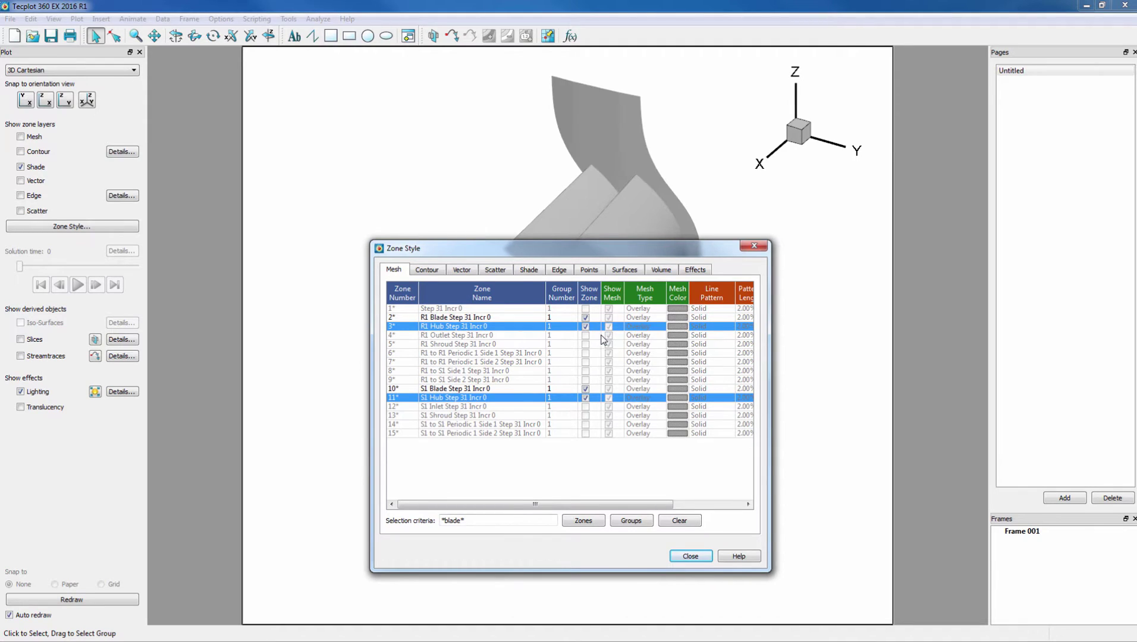
pyautogui.click(690, 556)
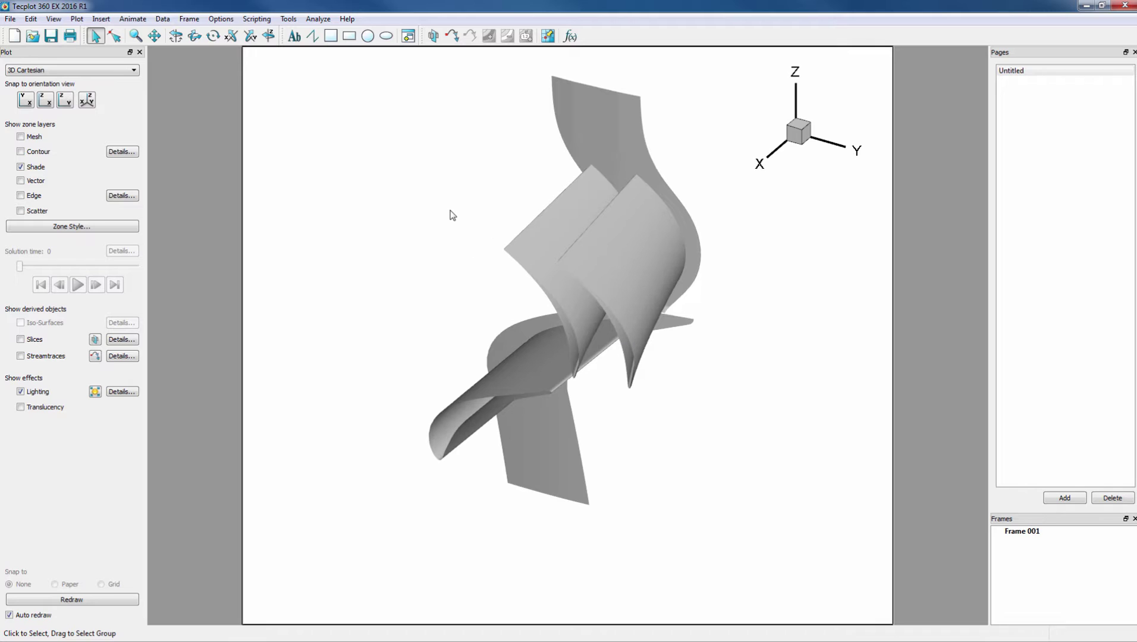
# Step: Duplicate the R1 Blade and S1 Blade zones (zones 2 and 10) with Data > Create Zone > Duplicate
pyautogui.click(160, 20)
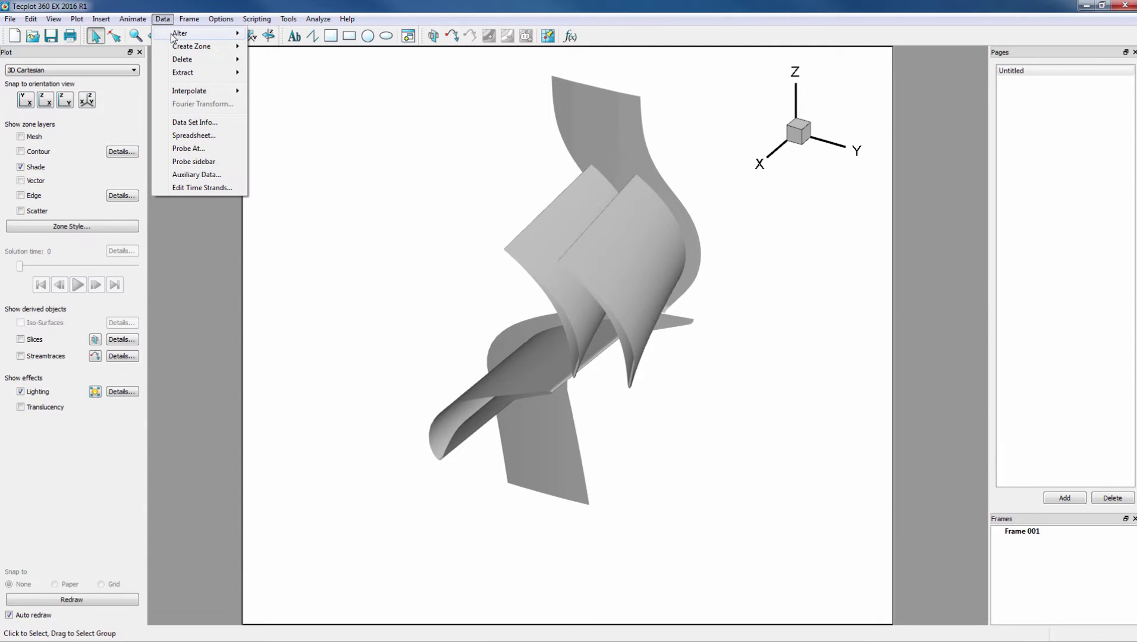
pyautogui.moveTo(198, 46)
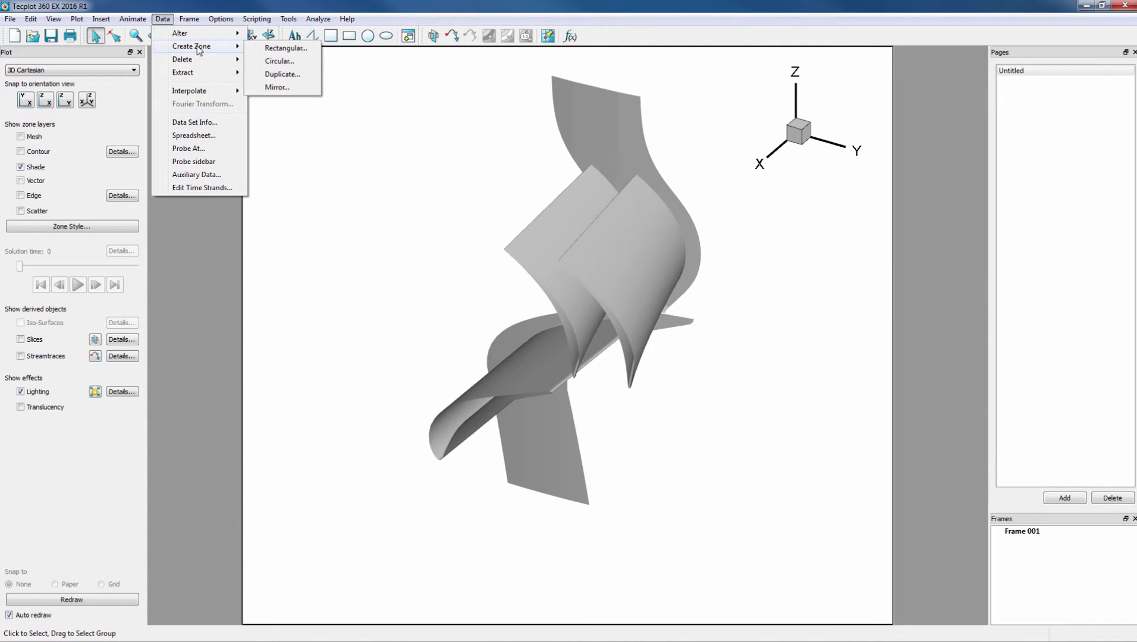
pyautogui.click(270, 73)
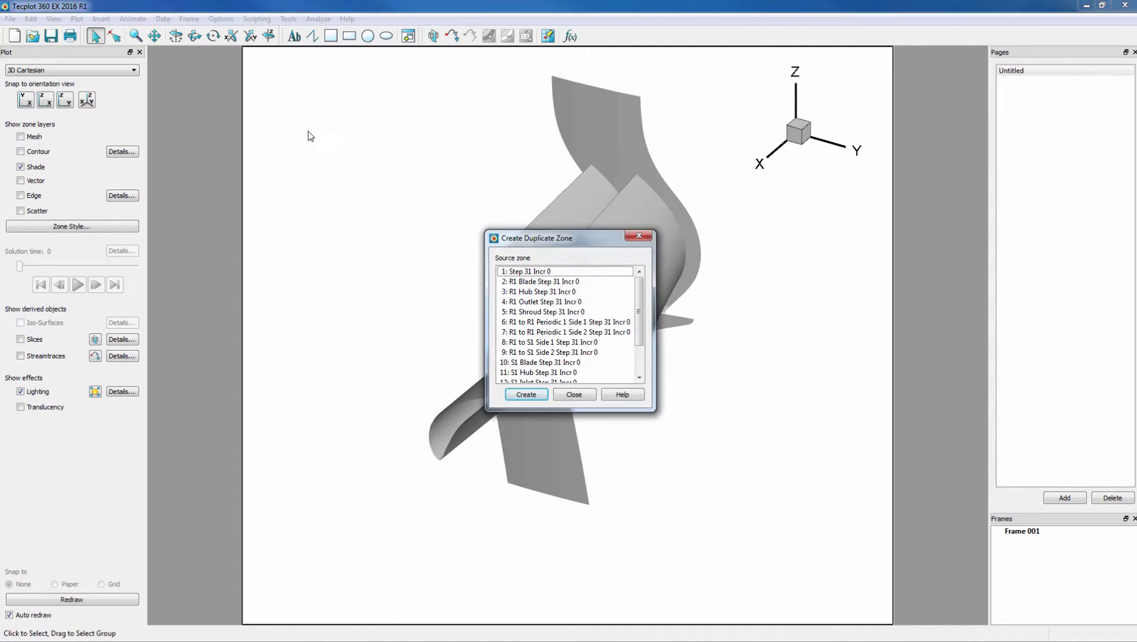
pyautogui.click(510, 283)
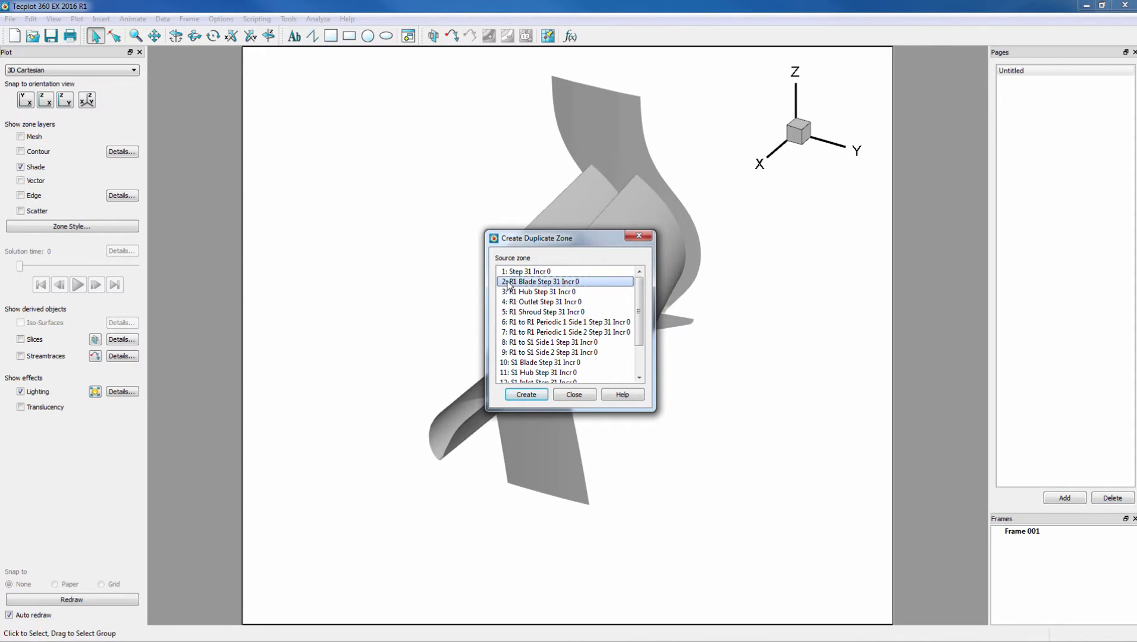
pyautogui.click(515, 363)
pyautogui.click(527, 394)
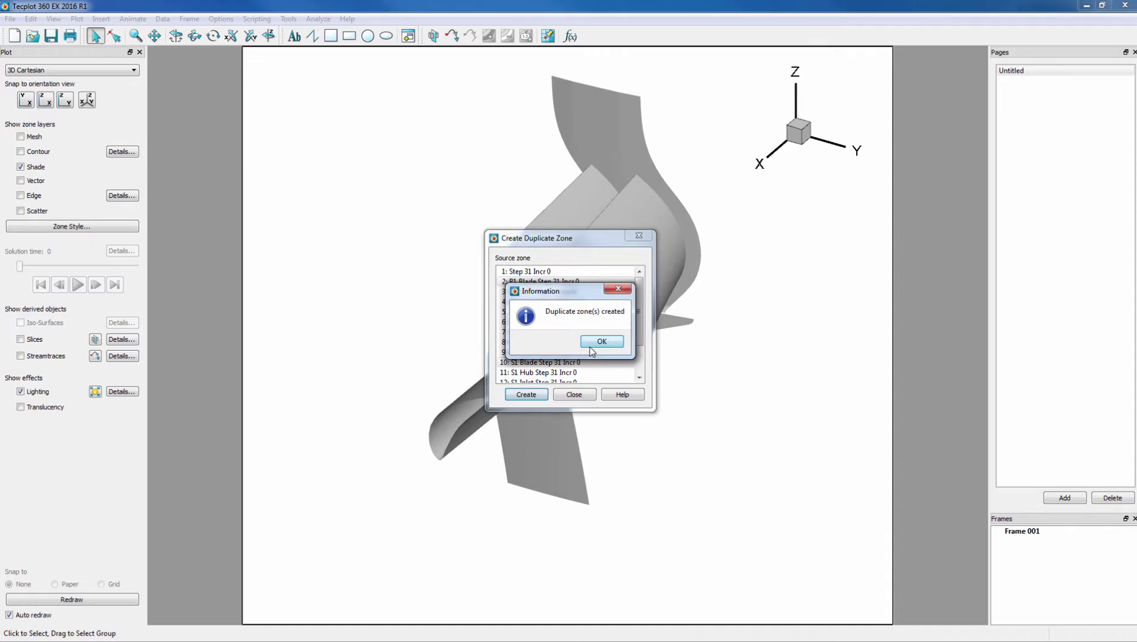
pyautogui.click(592, 342)
pyautogui.click(575, 395)
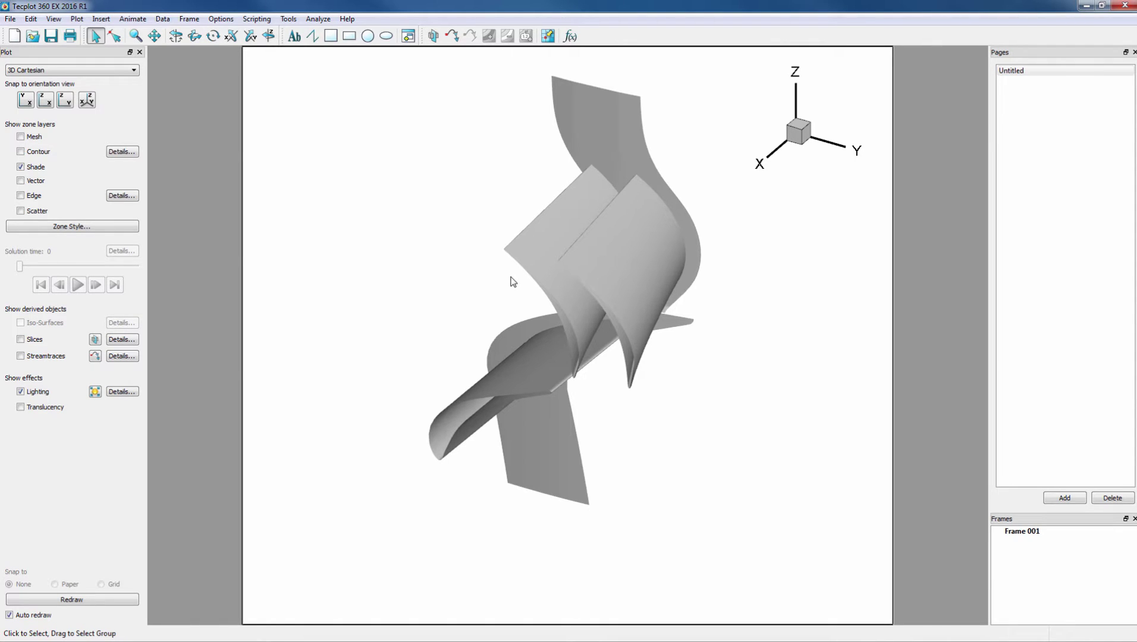
# Step: In Edit Time Strands, give zone 16 strand 16 with no solution time
pyautogui.click(163, 18)
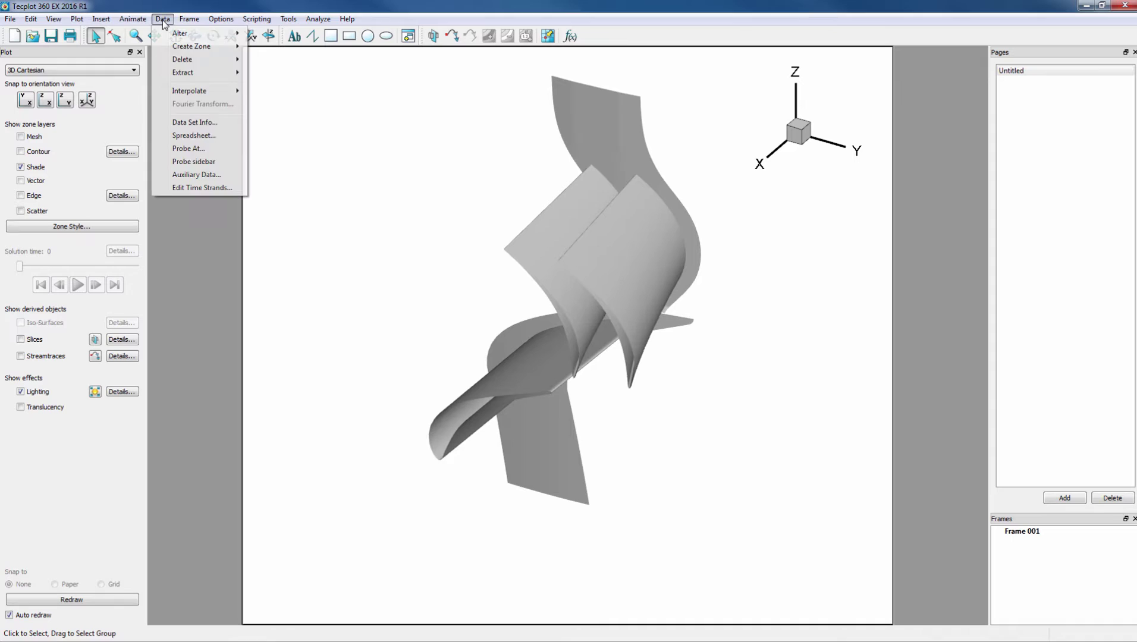
pyautogui.click(168, 188)
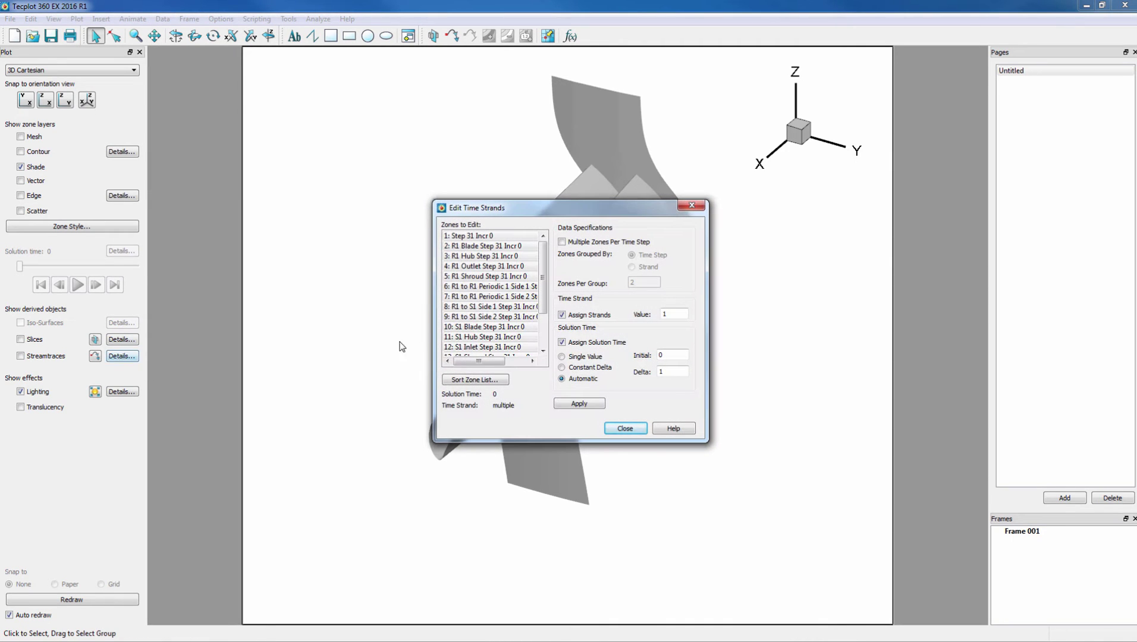
pyautogui.scroll(-5, 506, 350)
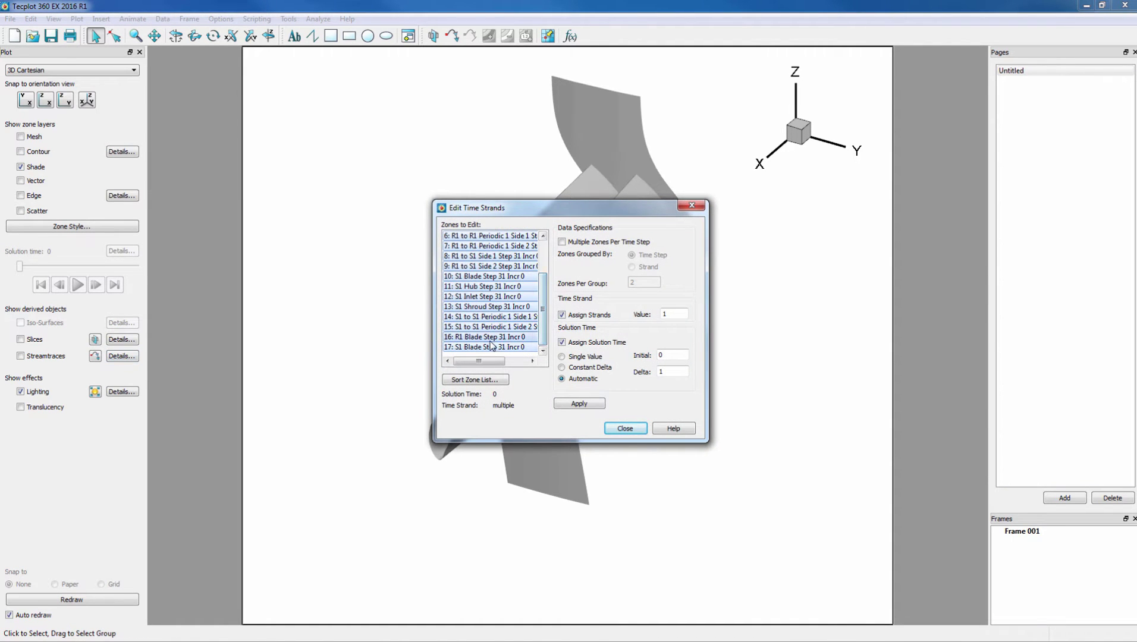
pyautogui.click(491, 338)
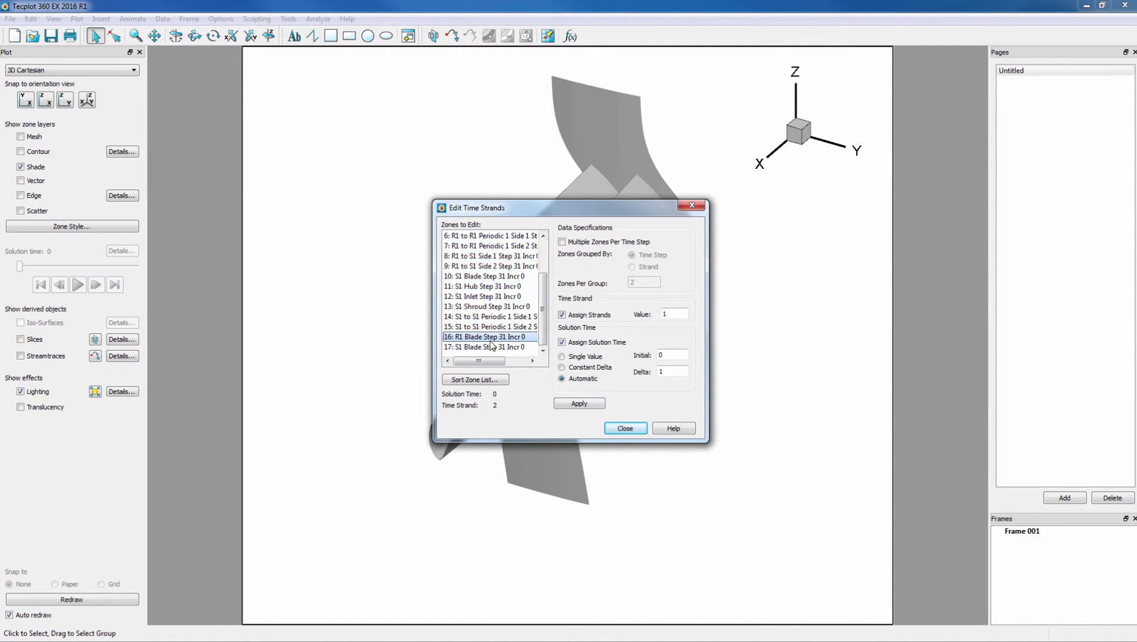
pyautogui.click(673, 316)
pyautogui.write('6')
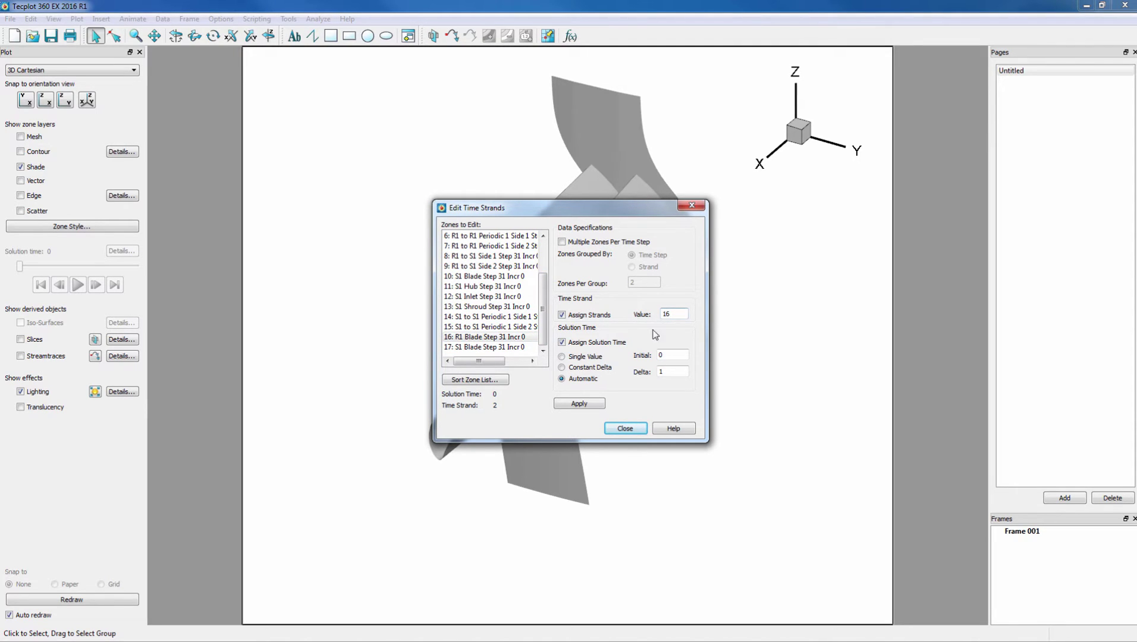
pyautogui.click(562, 343)
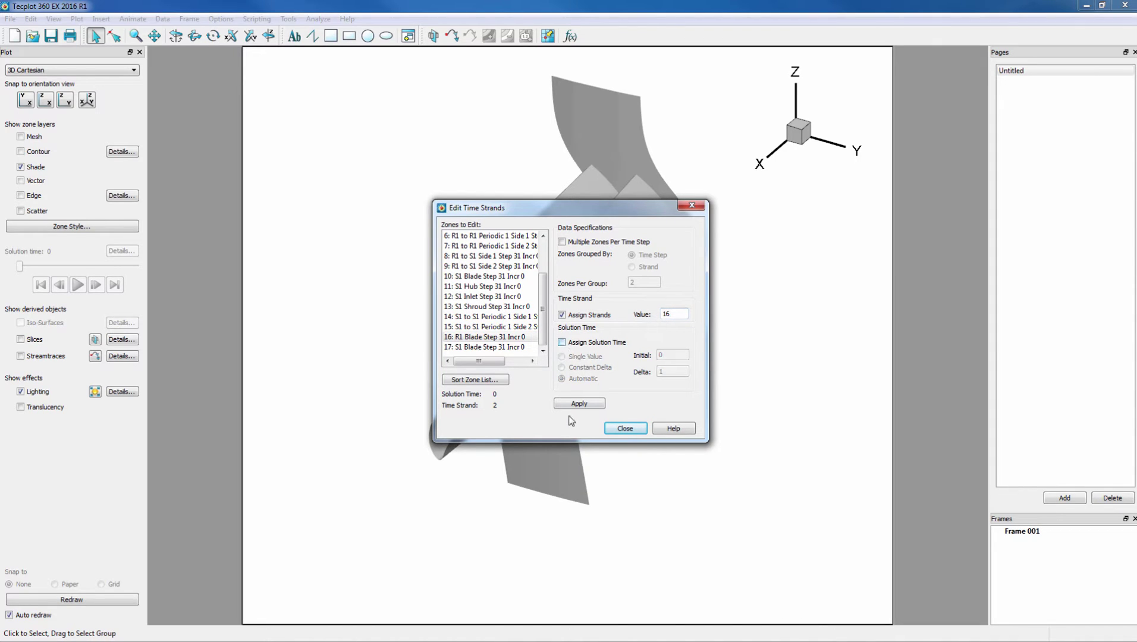
pyautogui.click(579, 404)
# Step: Give duplicated zone 17 strand 17 and close the time strand editor
pyautogui.click(493, 348)
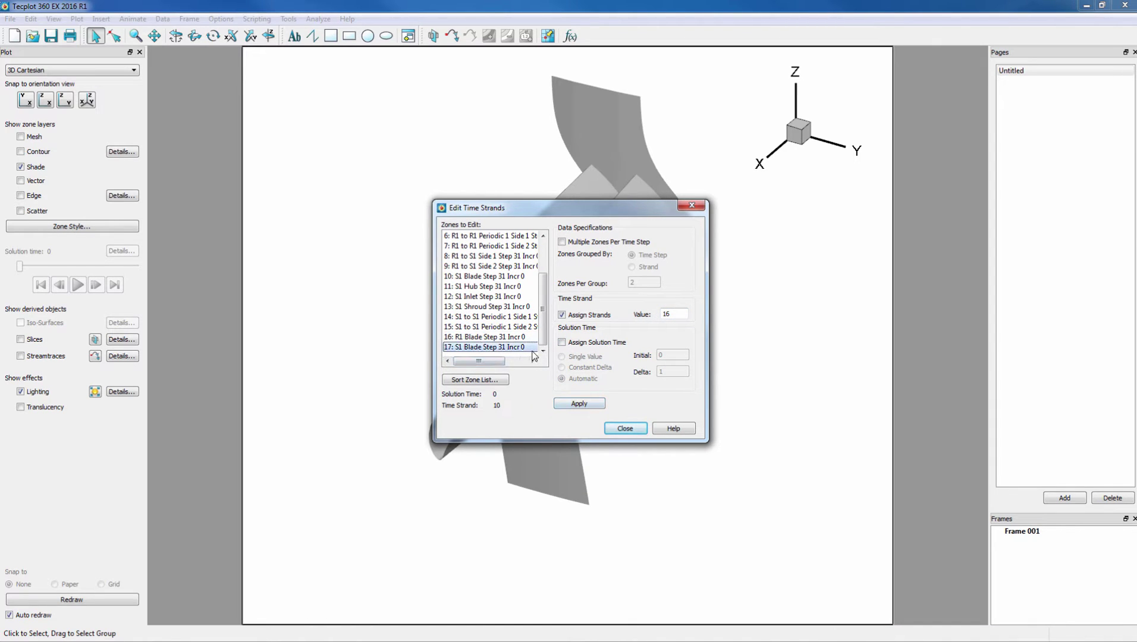
pyautogui.click(675, 317)
pyautogui.write('1')
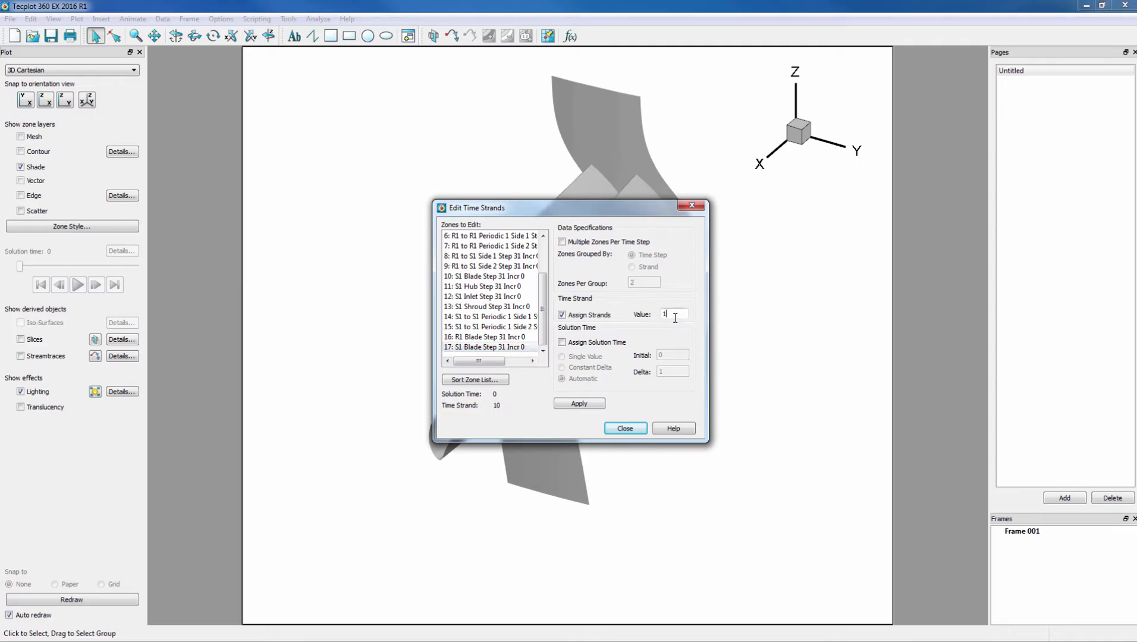
pyautogui.write('7')
pyautogui.click(584, 405)
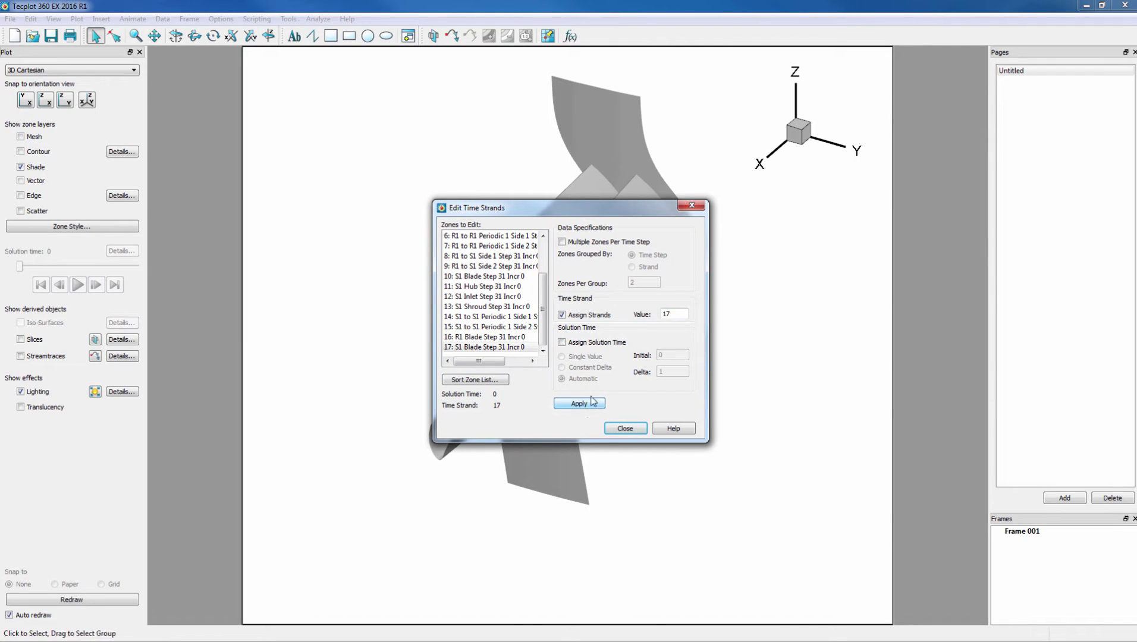
pyautogui.click(624, 428)
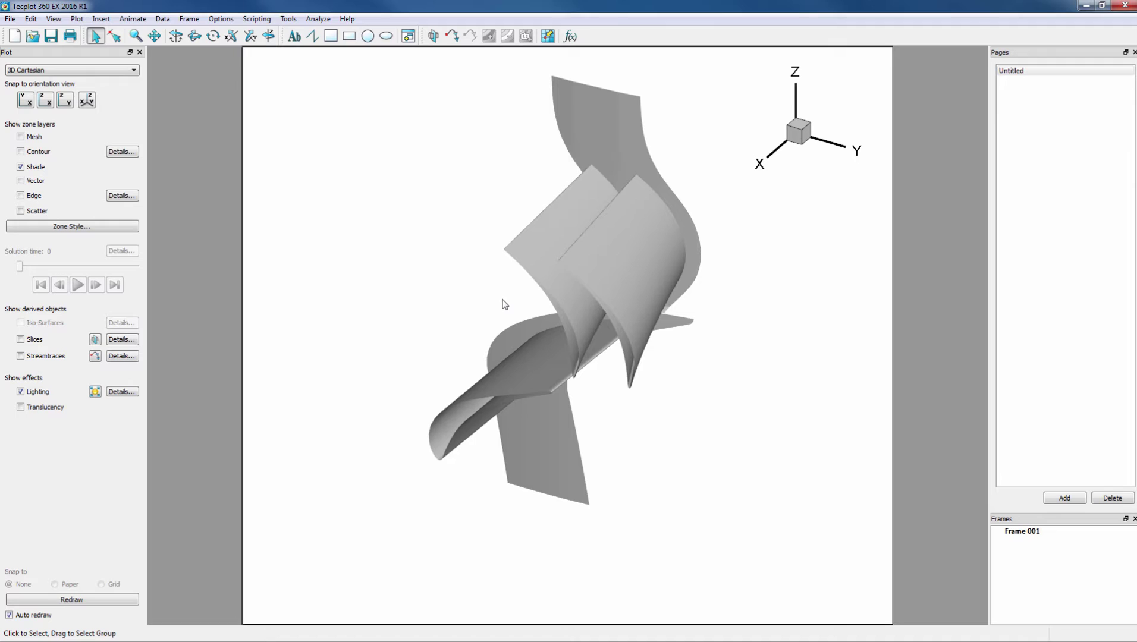
# Step: Calculate the Grid K Unit Normal (vector) variable at nodes, on demand, without normalization
pyautogui.click(317, 19)
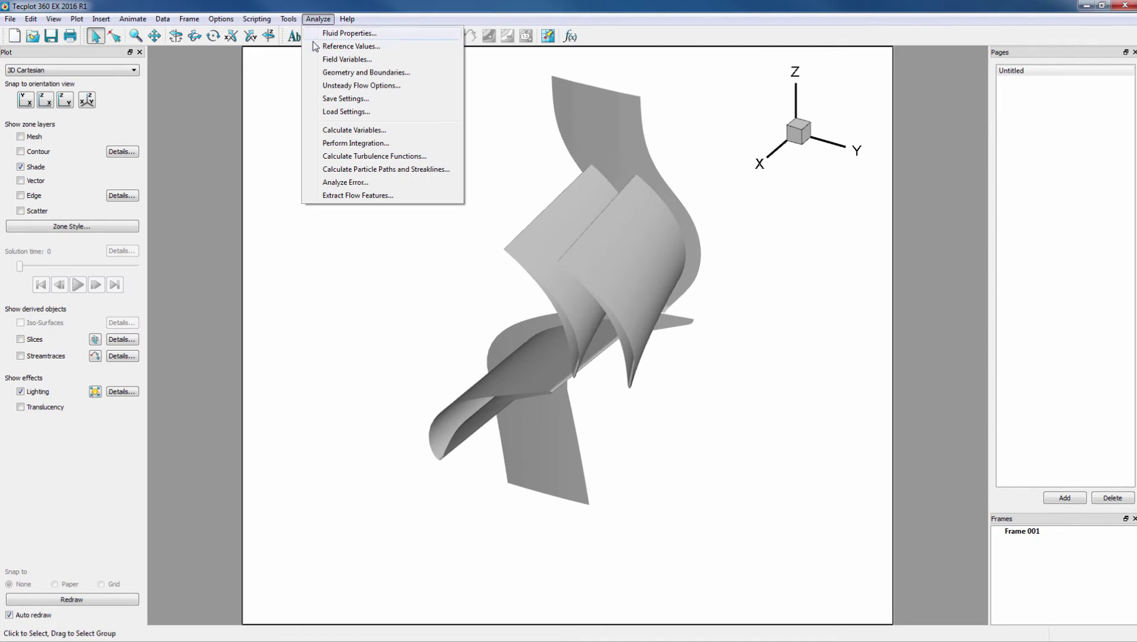
pyautogui.click(333, 130)
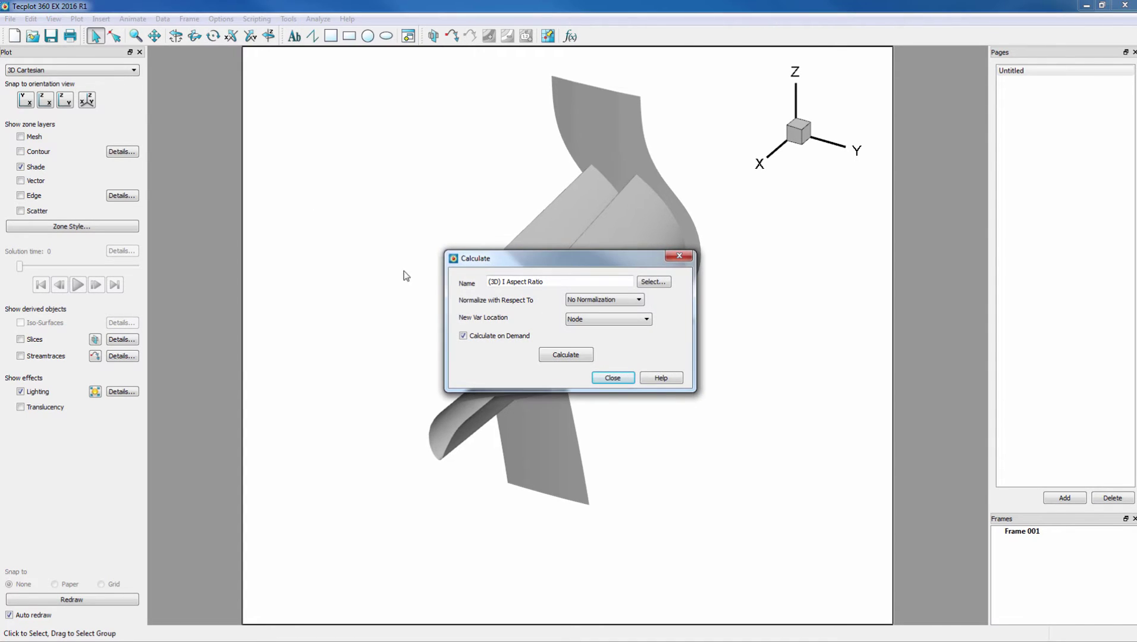
pyautogui.click(654, 282)
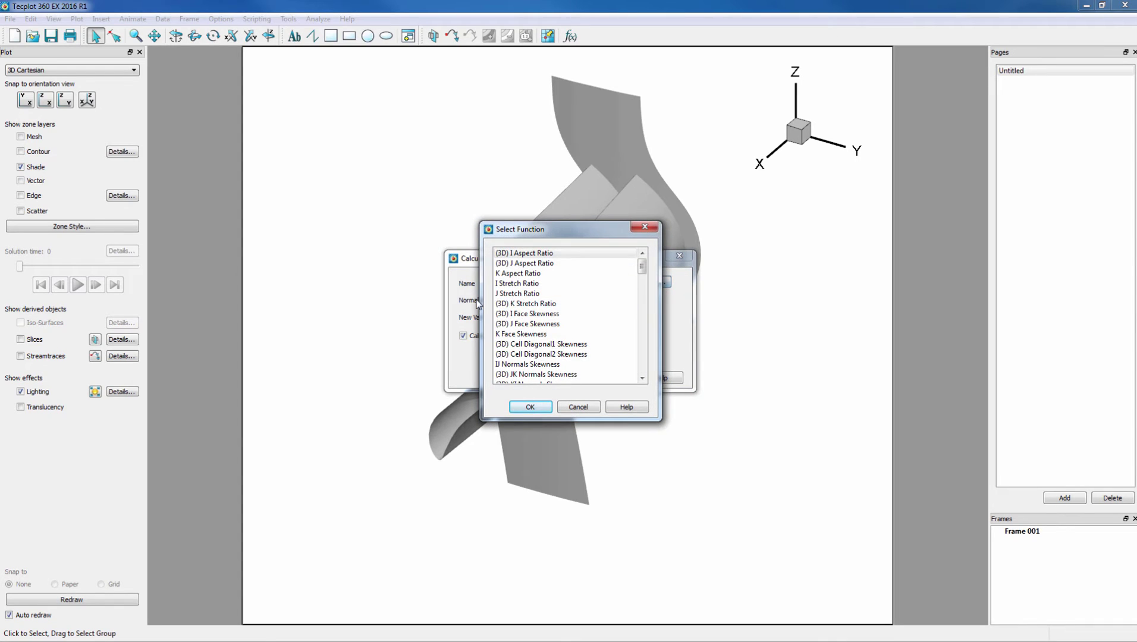
pyautogui.scroll(-8, 505, 306)
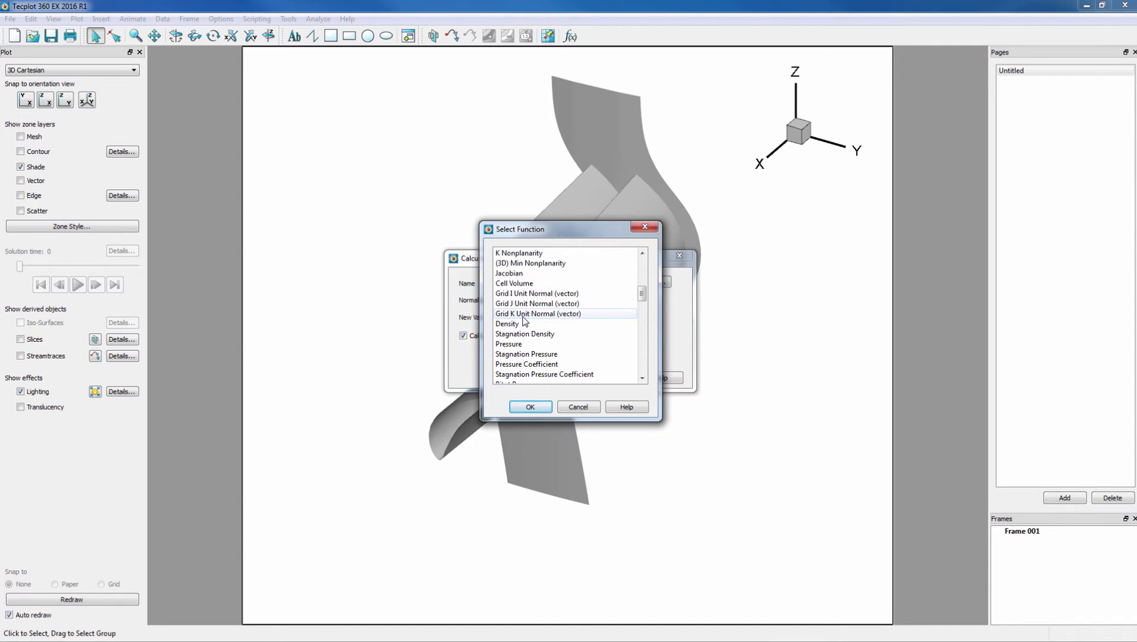
pyautogui.click(524, 315)
pyautogui.click(530, 407)
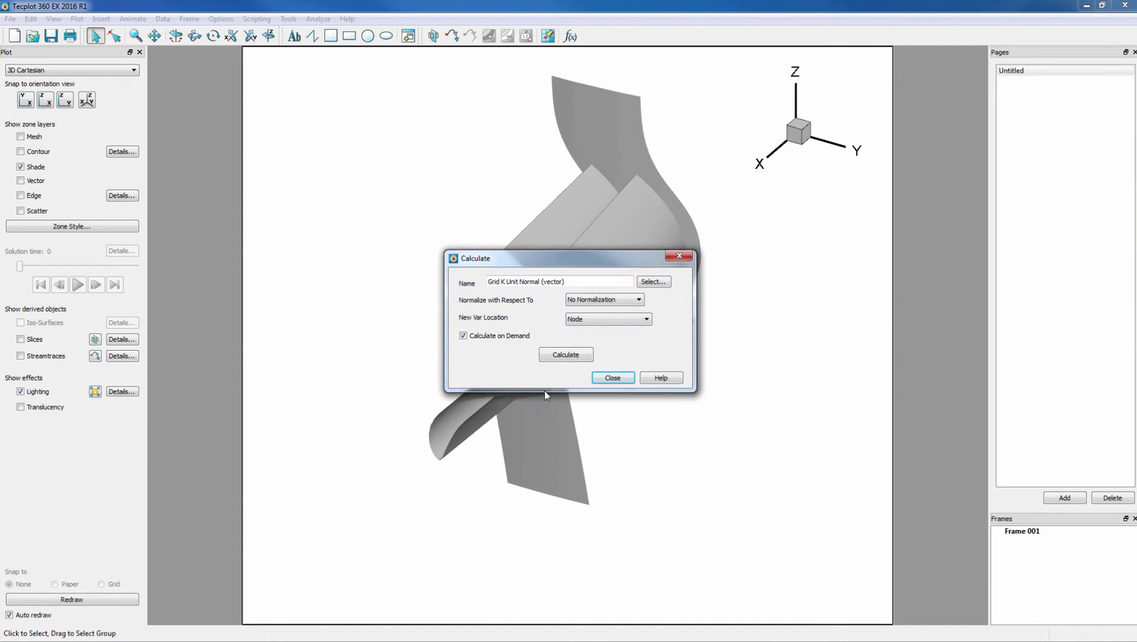
pyautogui.click(566, 355)
pyautogui.click(632, 342)
pyautogui.click(613, 379)
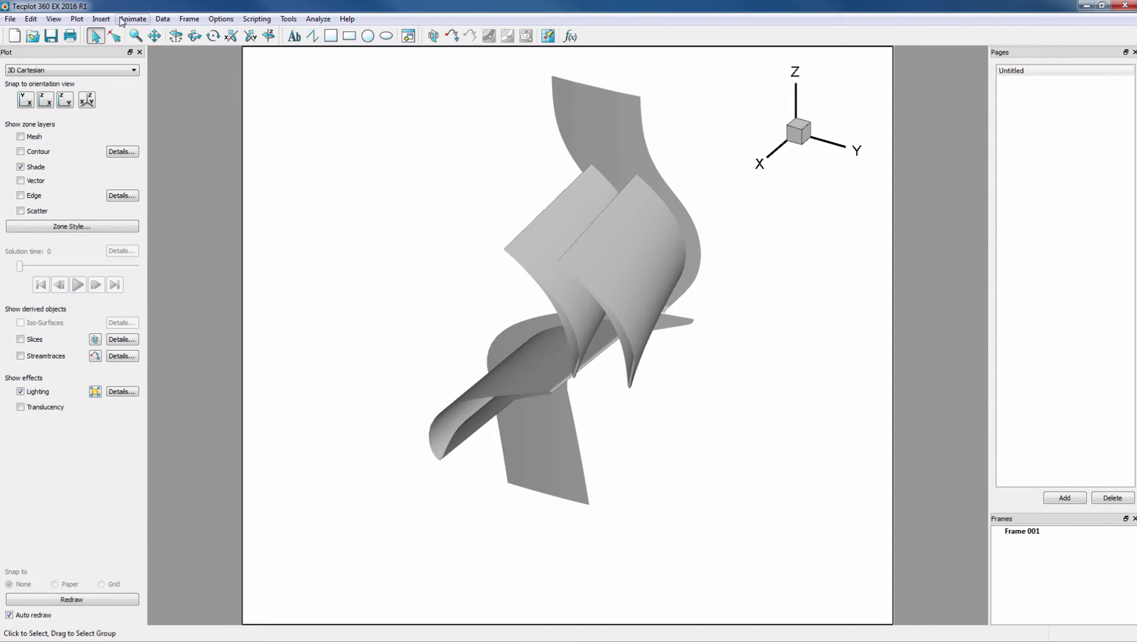
# Step: Set the vector U, V, W variables to X, Y, Z Grid K Unit Normal
pyautogui.click(83, 19)
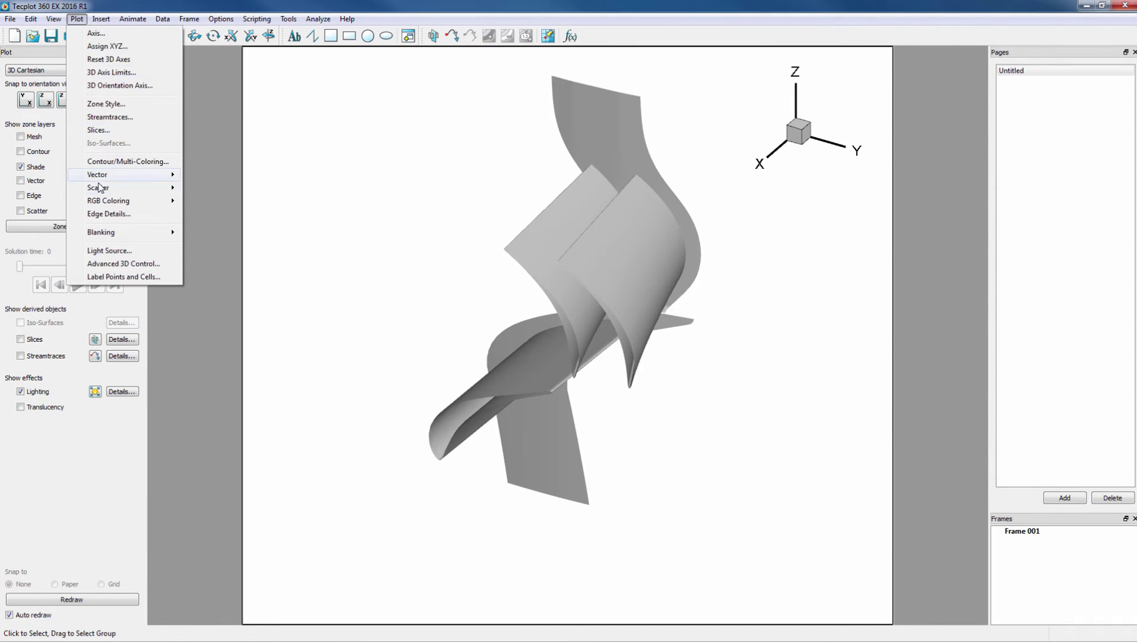
pyautogui.moveTo(132, 179)
pyautogui.click(191, 191)
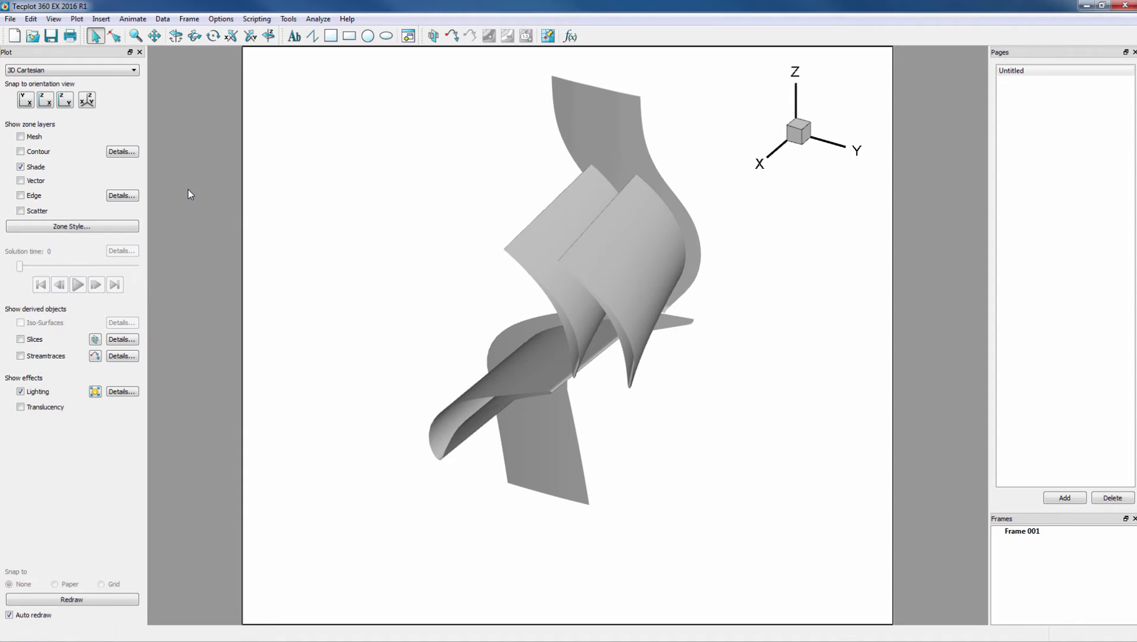
pyautogui.click(494, 297)
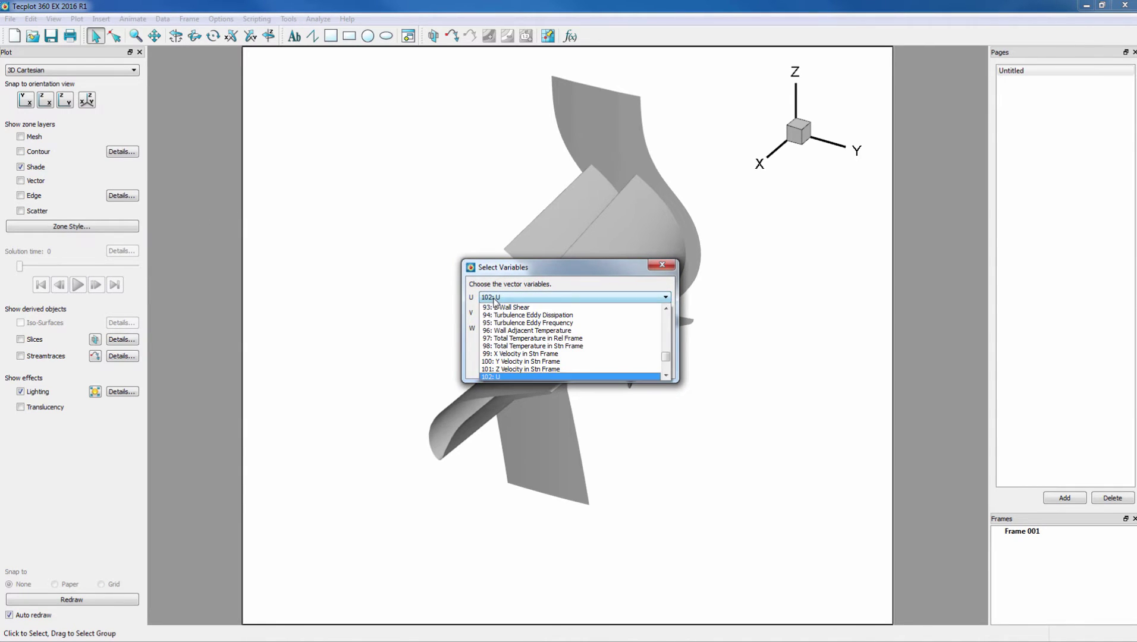
pyautogui.scroll(-4, 502, 324)
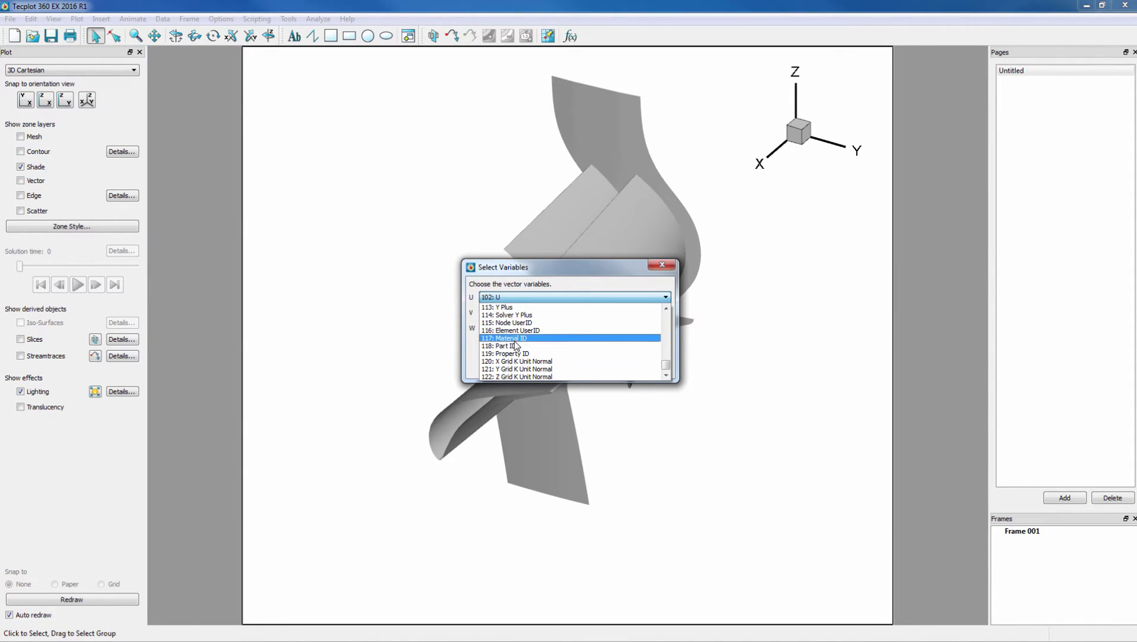
pyautogui.click(524, 361)
pyautogui.click(518, 312)
pyautogui.scroll(-20, 519, 367)
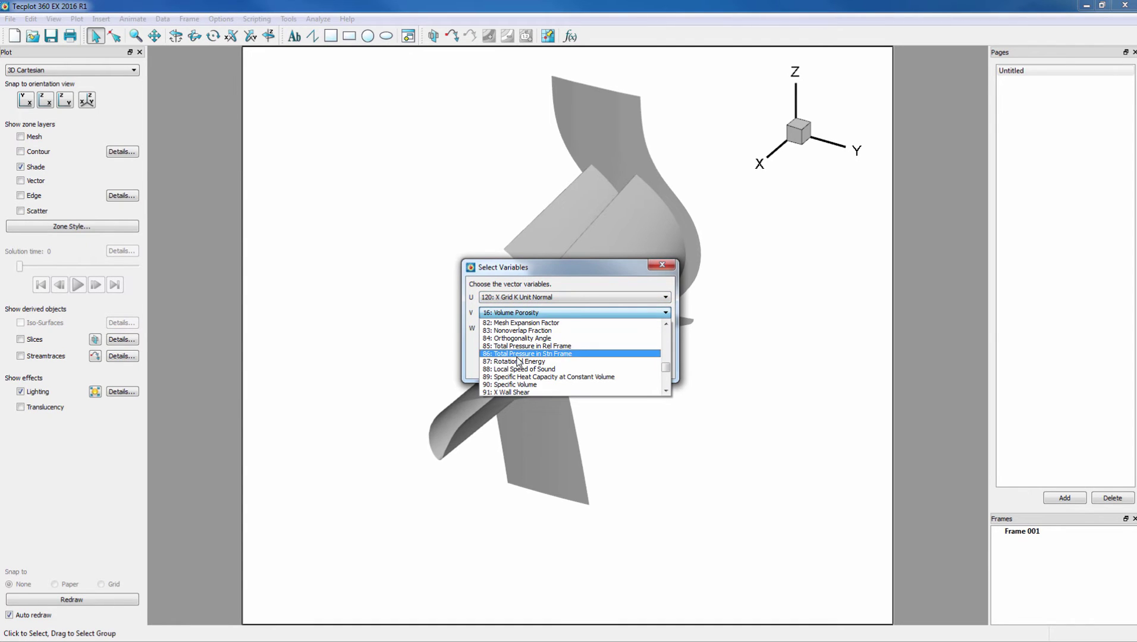
pyautogui.click(516, 385)
pyautogui.click(515, 328)
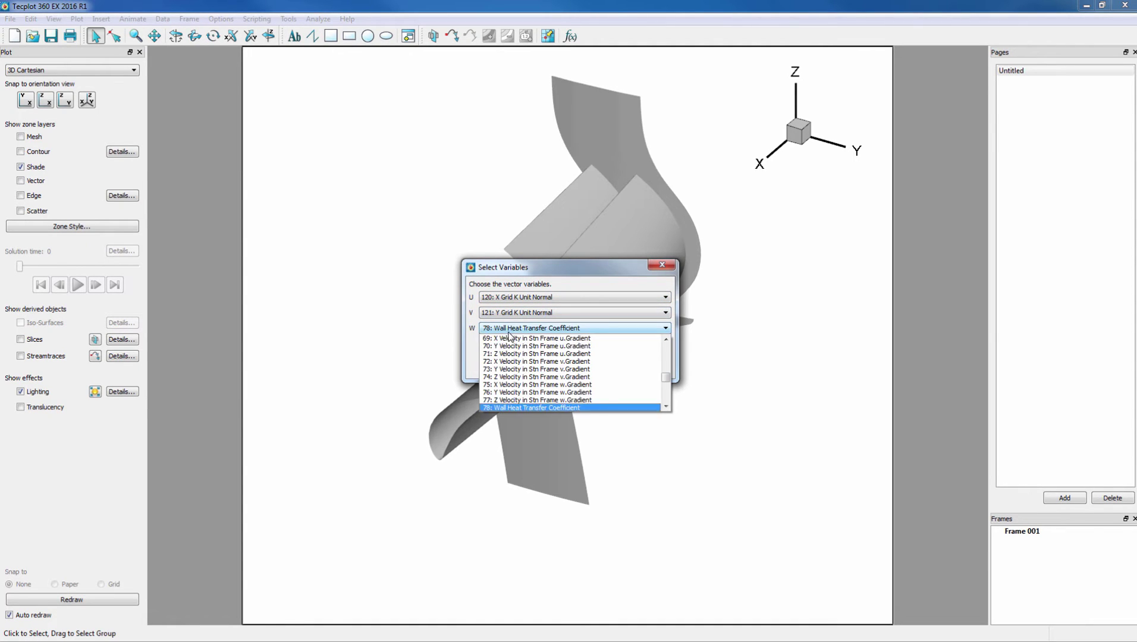
pyautogui.scroll(-12, 514, 369)
pyautogui.click(517, 408)
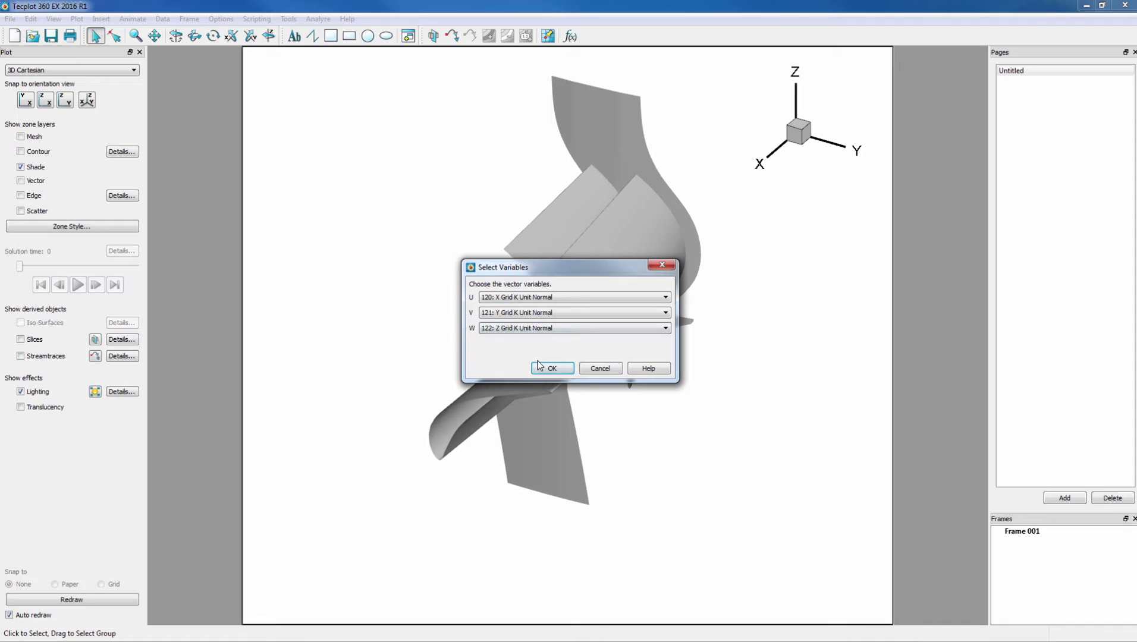
pyautogui.click(550, 369)
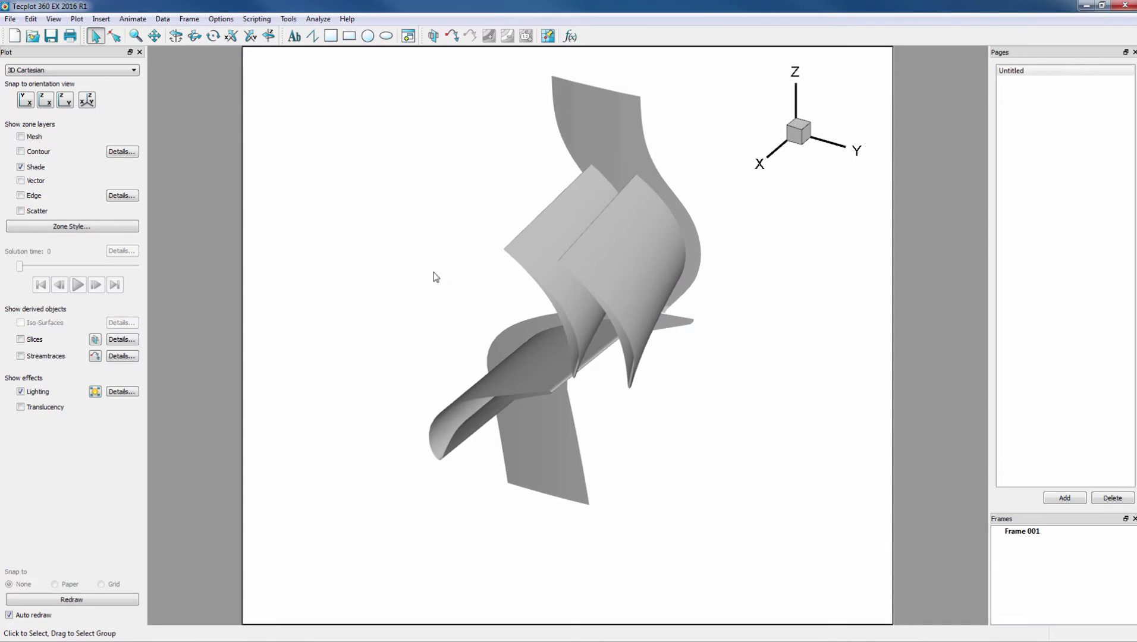
# Step: Turn on the vector layer and rotate and zoom in to inspect the normals
pyautogui.click(21, 181)
pyautogui.moveTo(437, 414); pyautogui.dragTo(509, 359, button='middle')
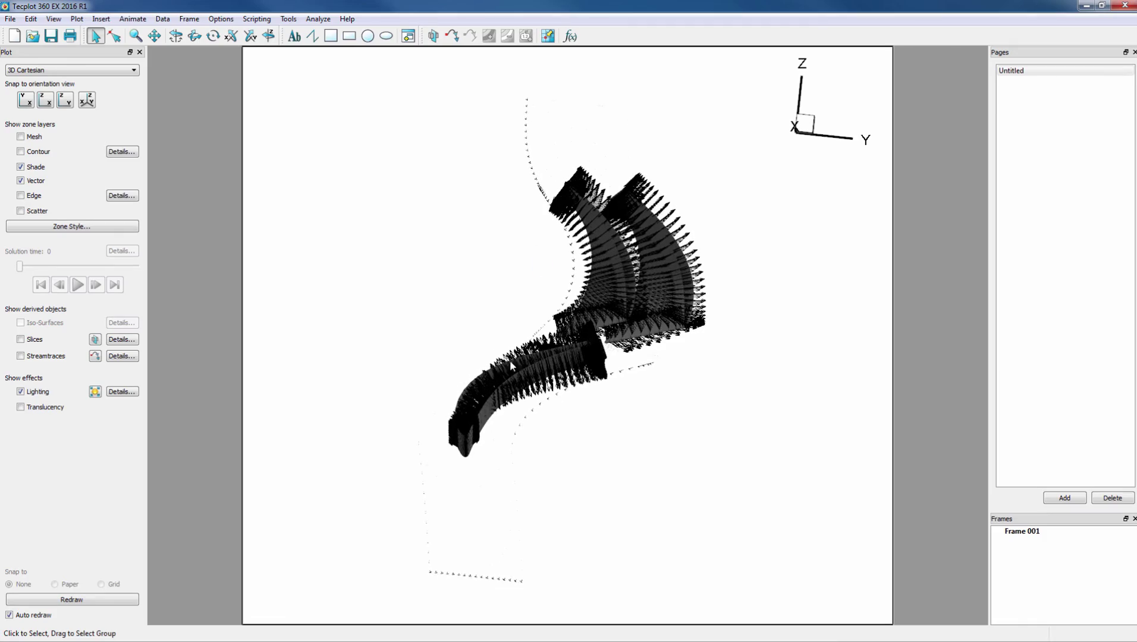
pyautogui.scroll(3, 583, 566)
pyautogui.scroll(5, 583, 566)
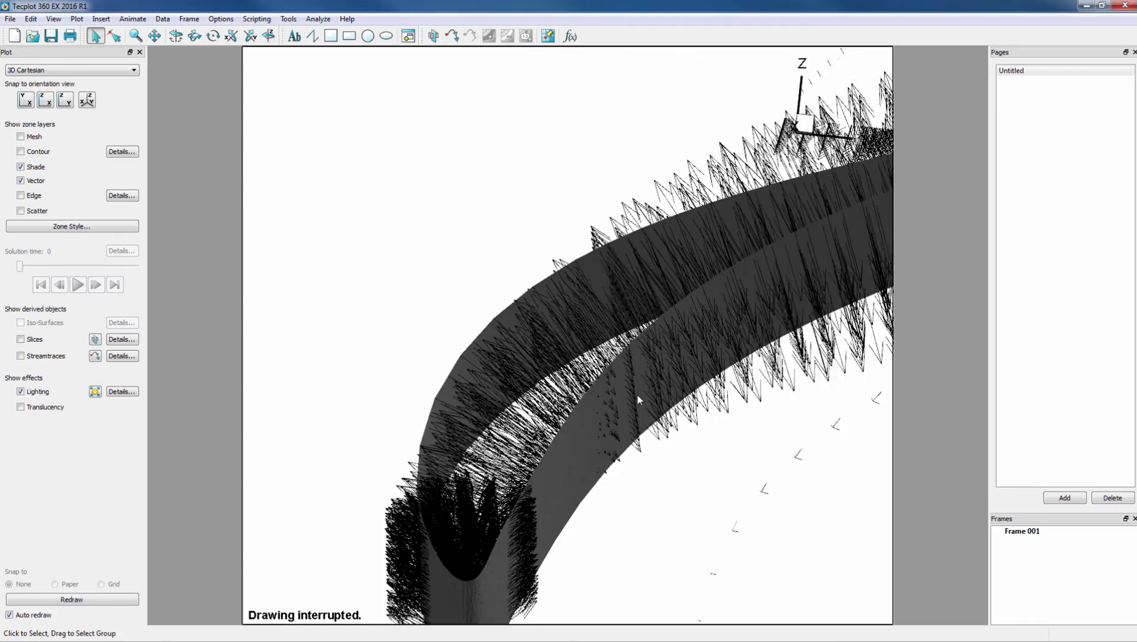
pyautogui.scroll(5, 509, 371)
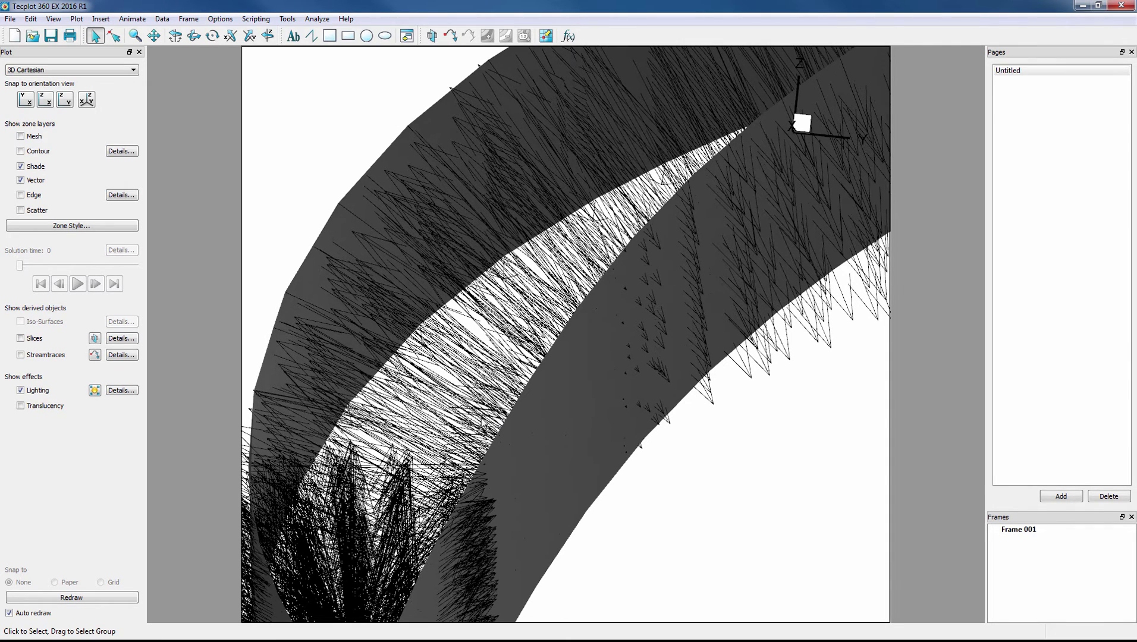
# Step: Turn off the vector layer and fit the surfaces to the frame with Ctrl+F
pyautogui.click(21, 181)
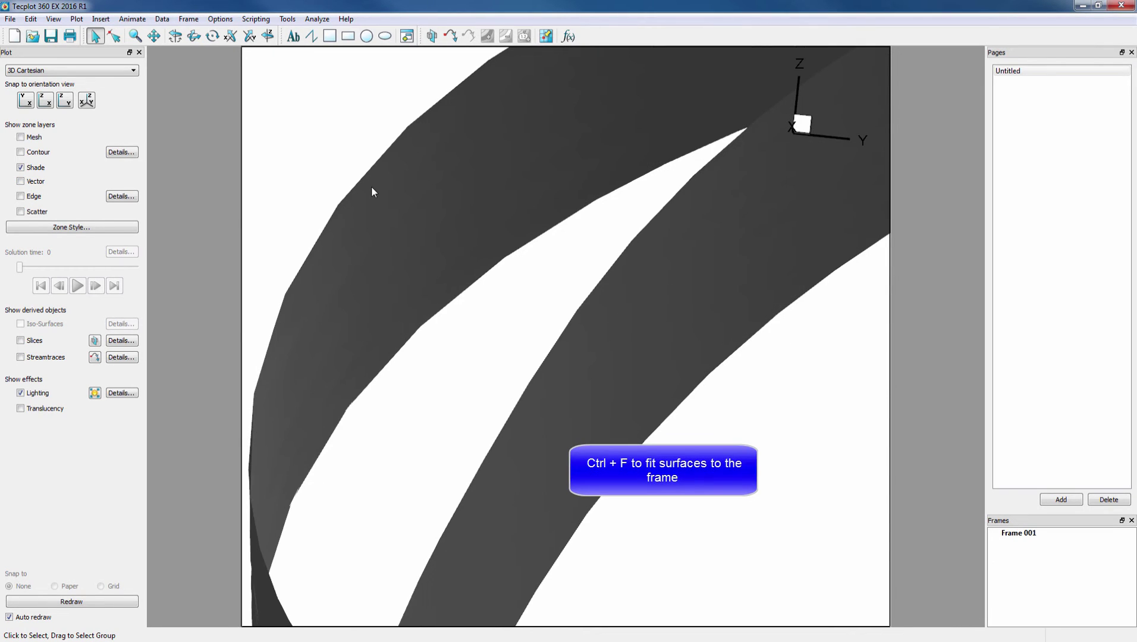
pyautogui.hotkey('ctrl', 'f')
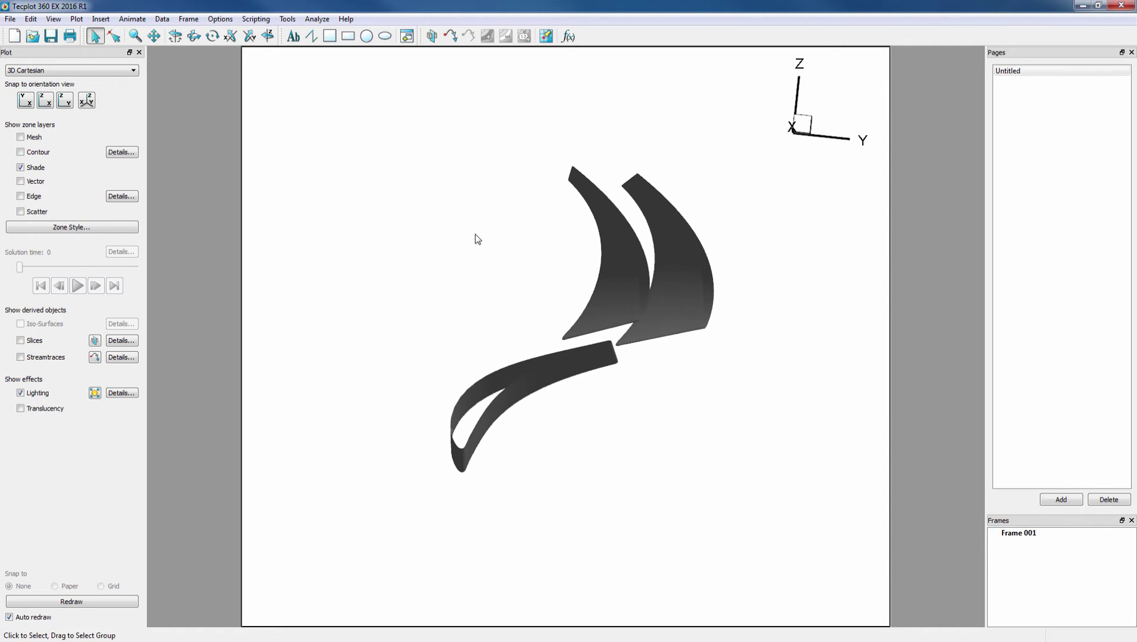
# Step: Load TranslateBlades.eqn in Specify Equations and compute it to shift zones 16–17 by −0.001
pyautogui.click(163, 19)
pyautogui.moveTo(209, 33)
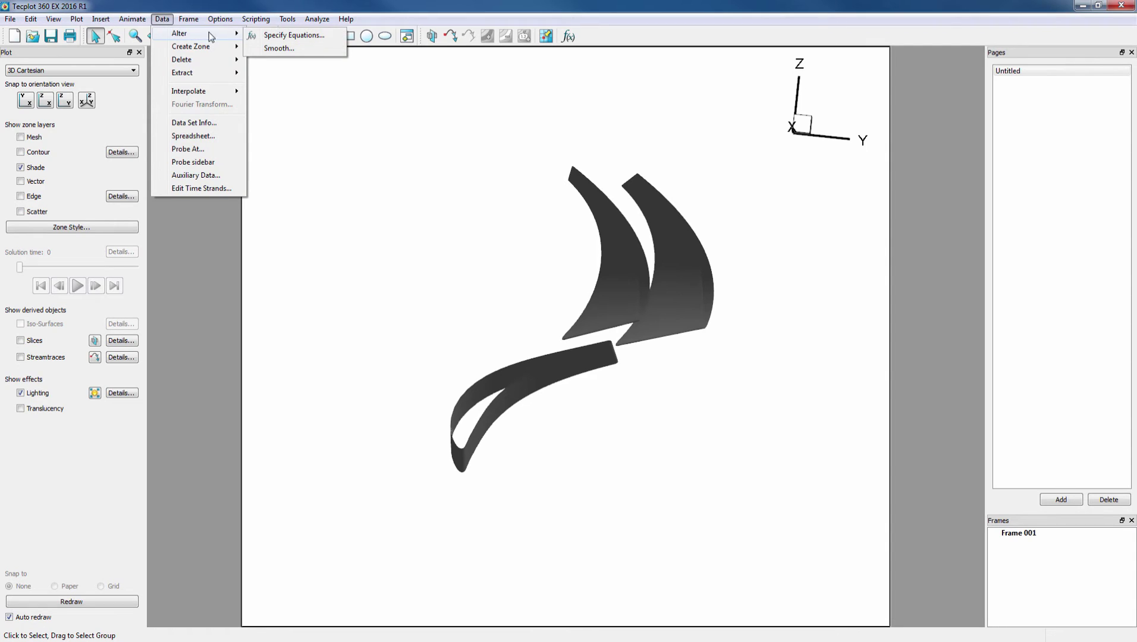
pyautogui.click(249, 37)
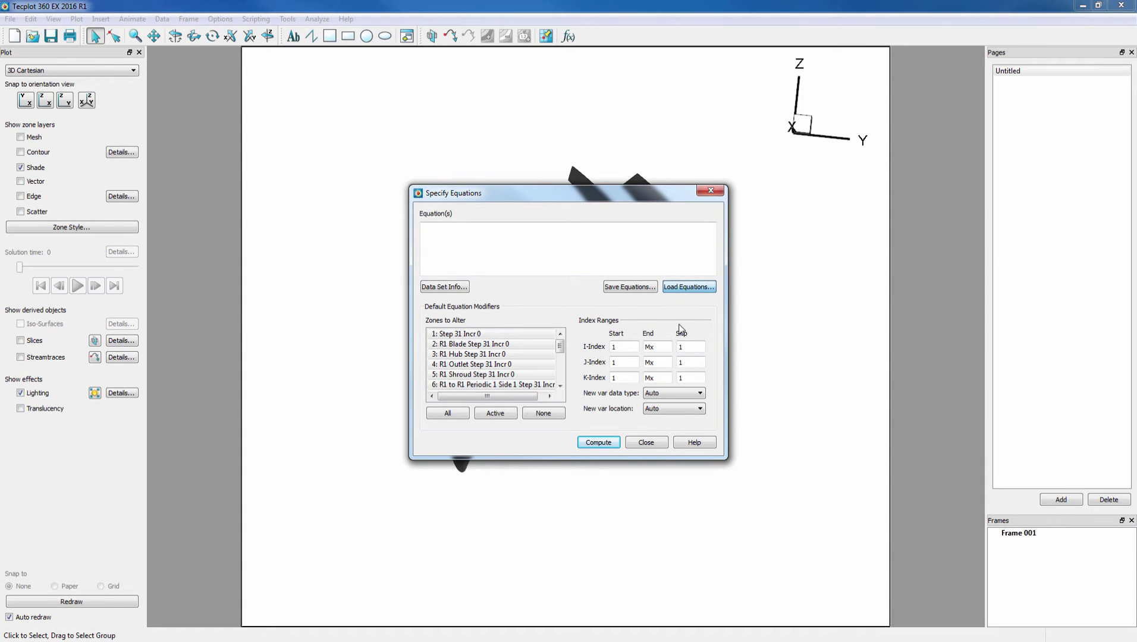
pyautogui.click(689, 287)
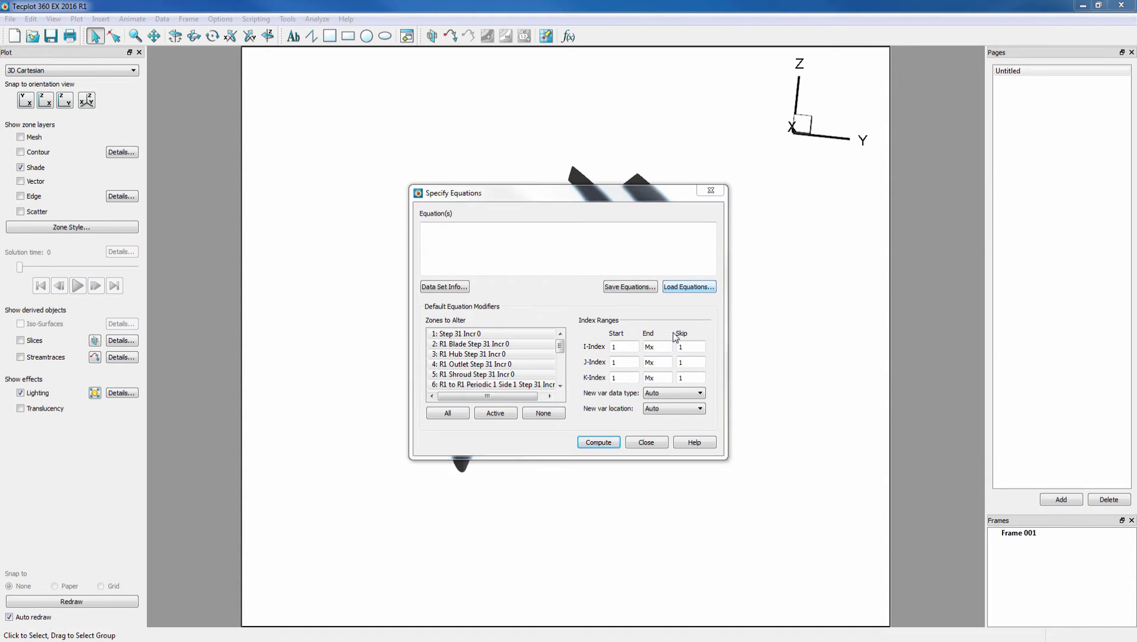
pyautogui.click(583, 285)
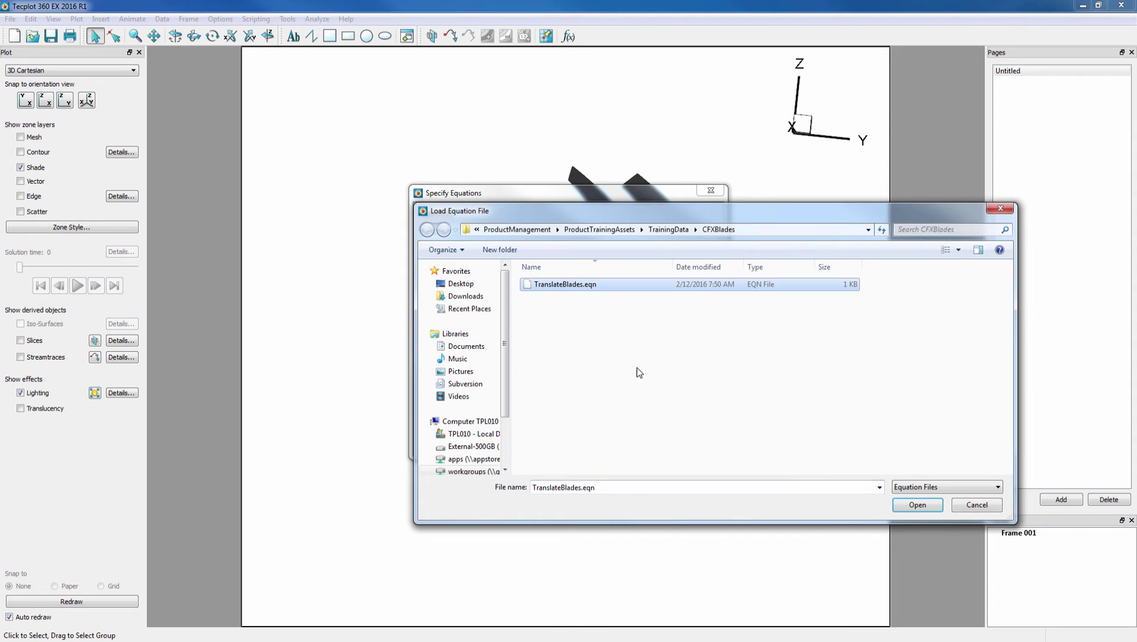
pyautogui.click(917, 506)
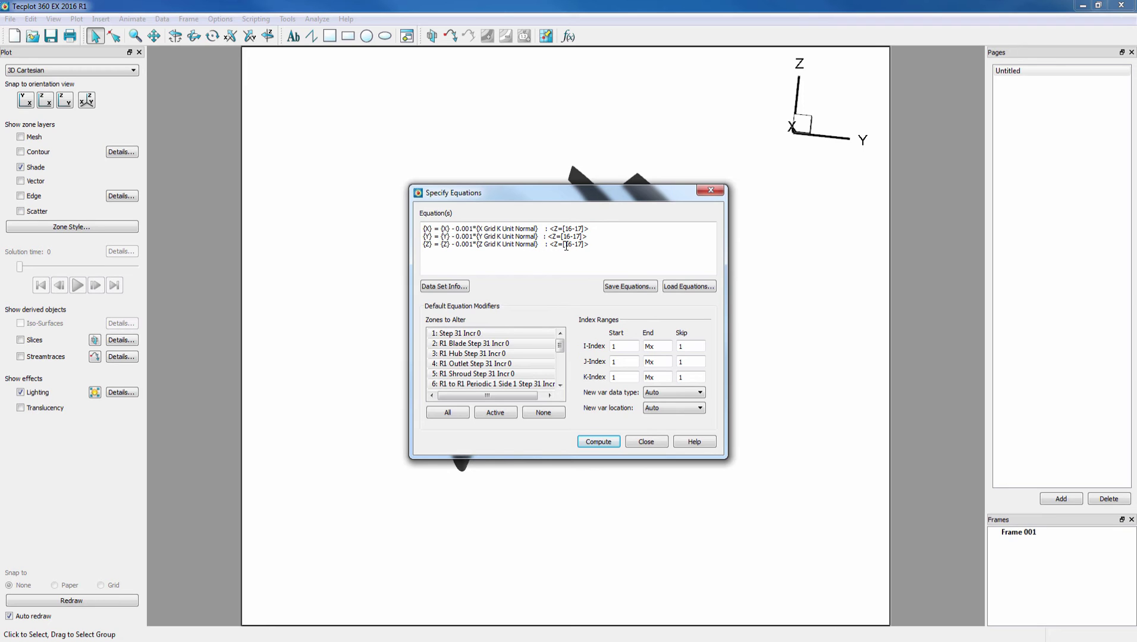
pyautogui.click(590, 439)
pyautogui.click(601, 343)
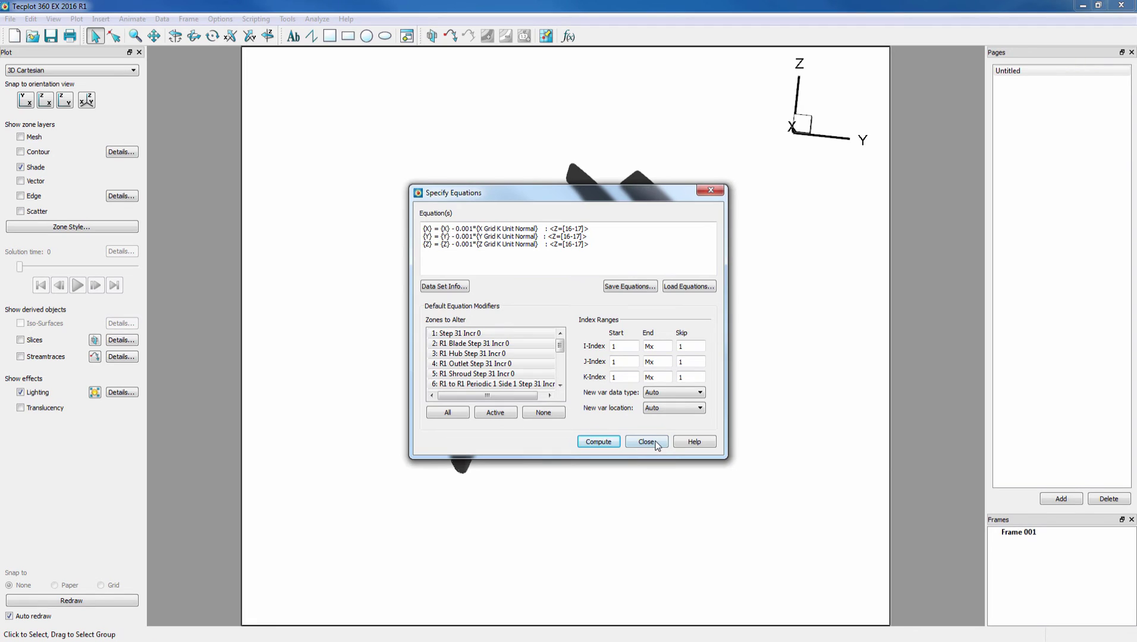
pyautogui.click(656, 443)
pyautogui.moveTo(488, 447); pyautogui.dragTo(464, 473, button='middle')
pyautogui.scroll(5, 473, 473)
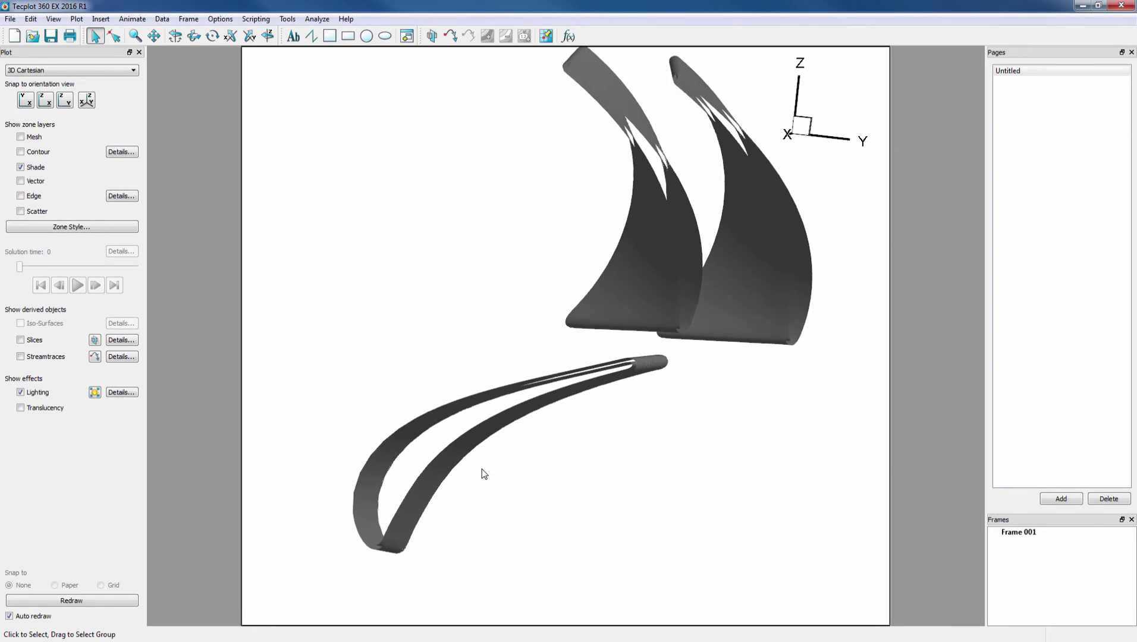
pyautogui.scroll(5, 552, 300)
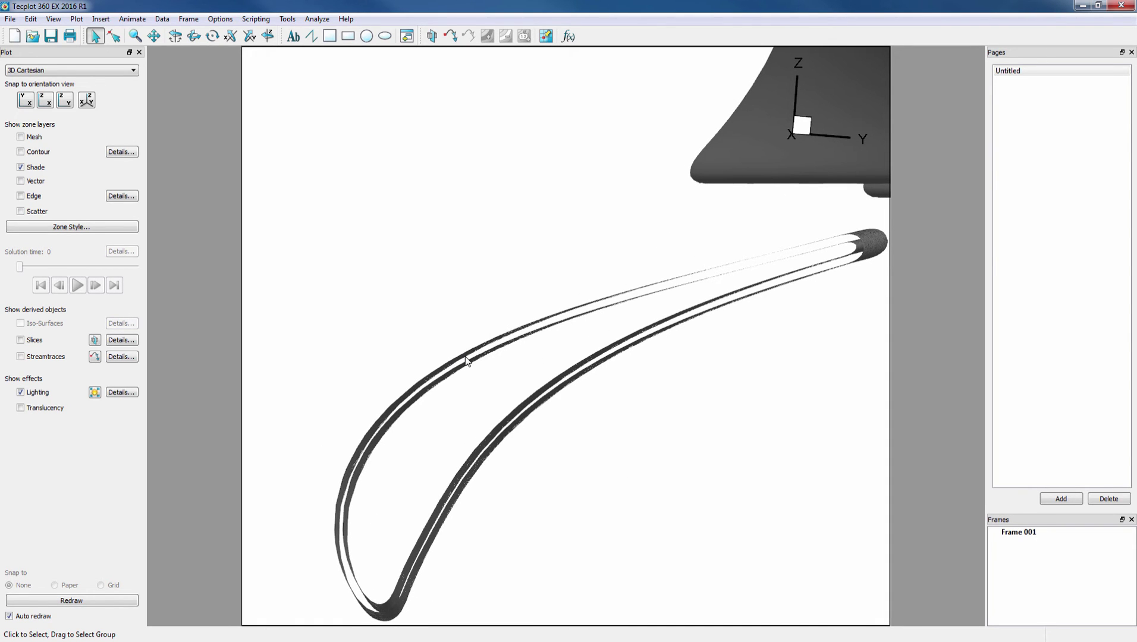
pyautogui.scroll(-5, 466, 361)
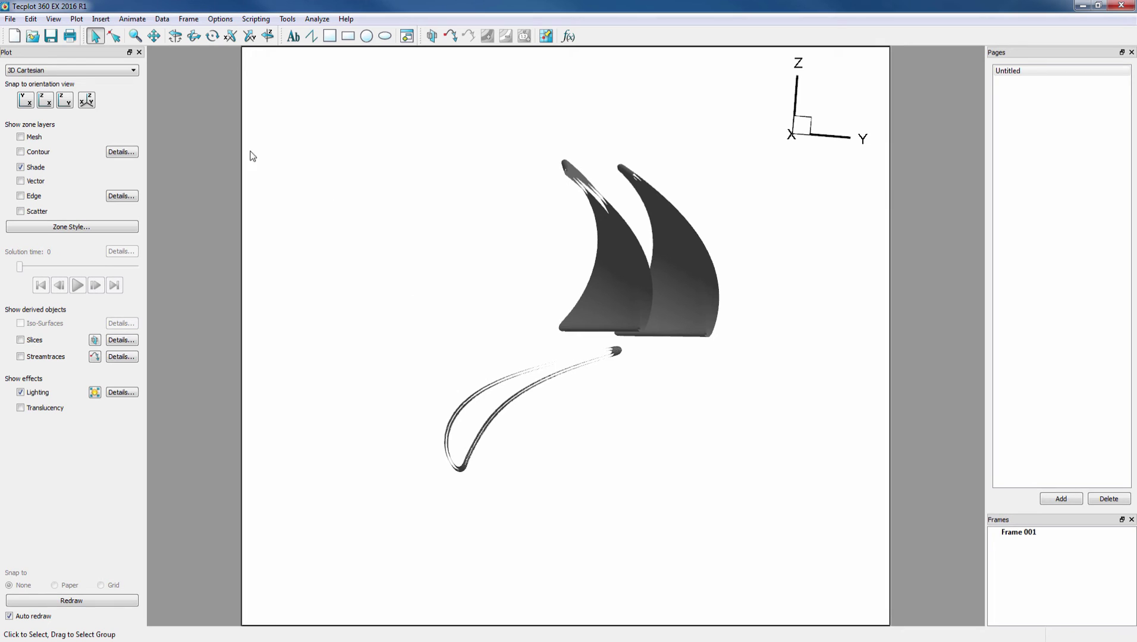
# Step: Set up inverse-distance interpolation from source zone Step 31 Incr 0, with variables Conductivity through Temperature
pyautogui.click(158, 19)
pyautogui.moveTo(185, 95)
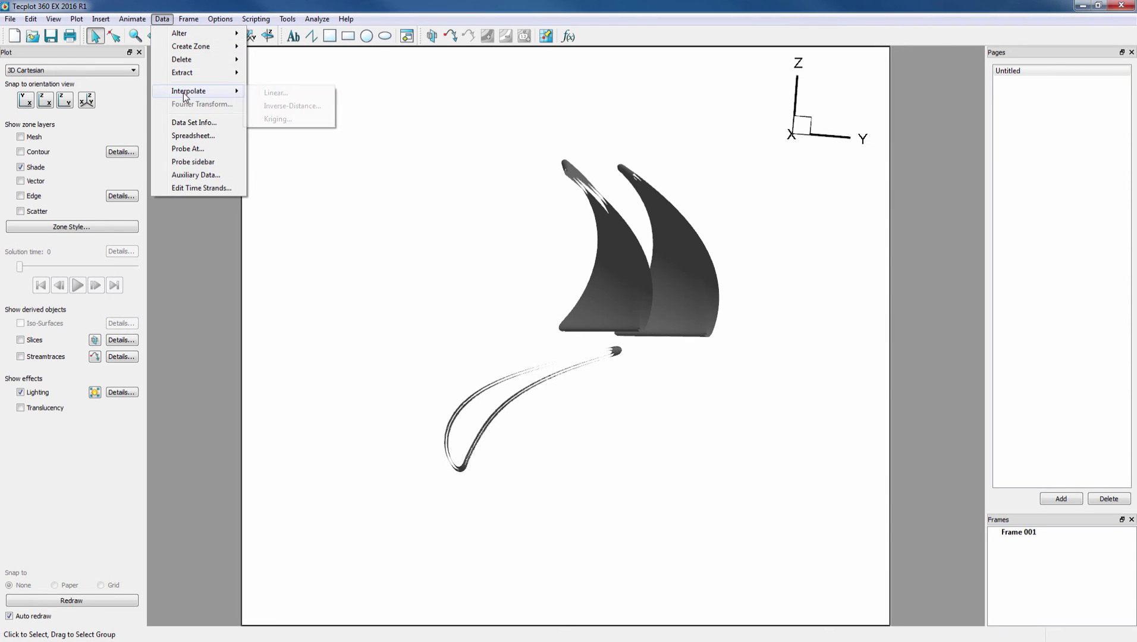
pyautogui.click(279, 106)
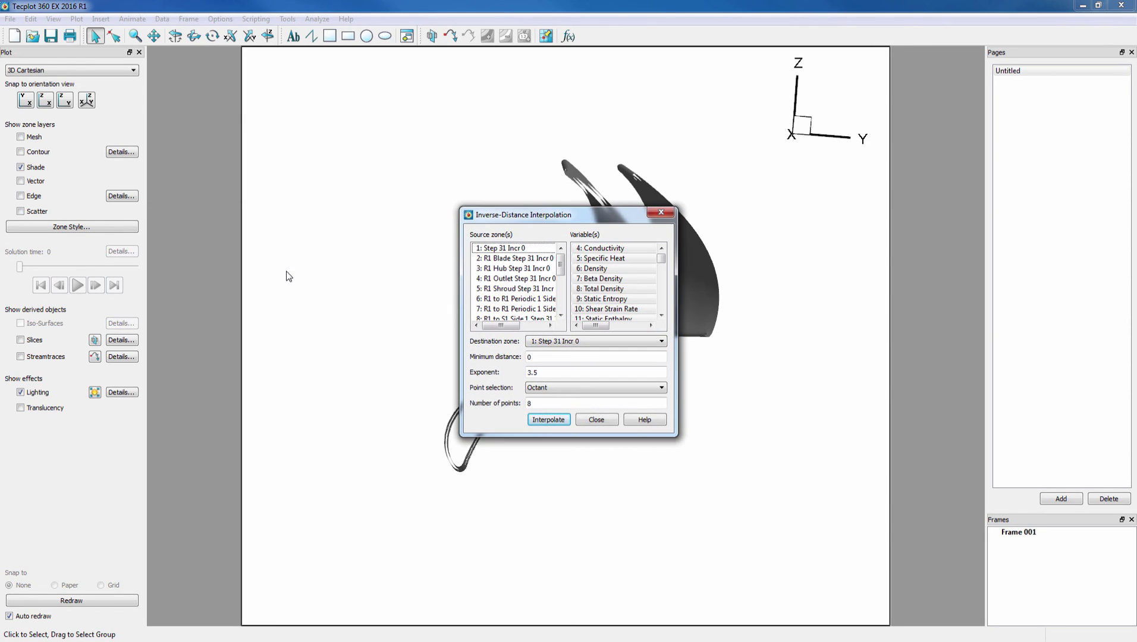
pyautogui.click(484, 249)
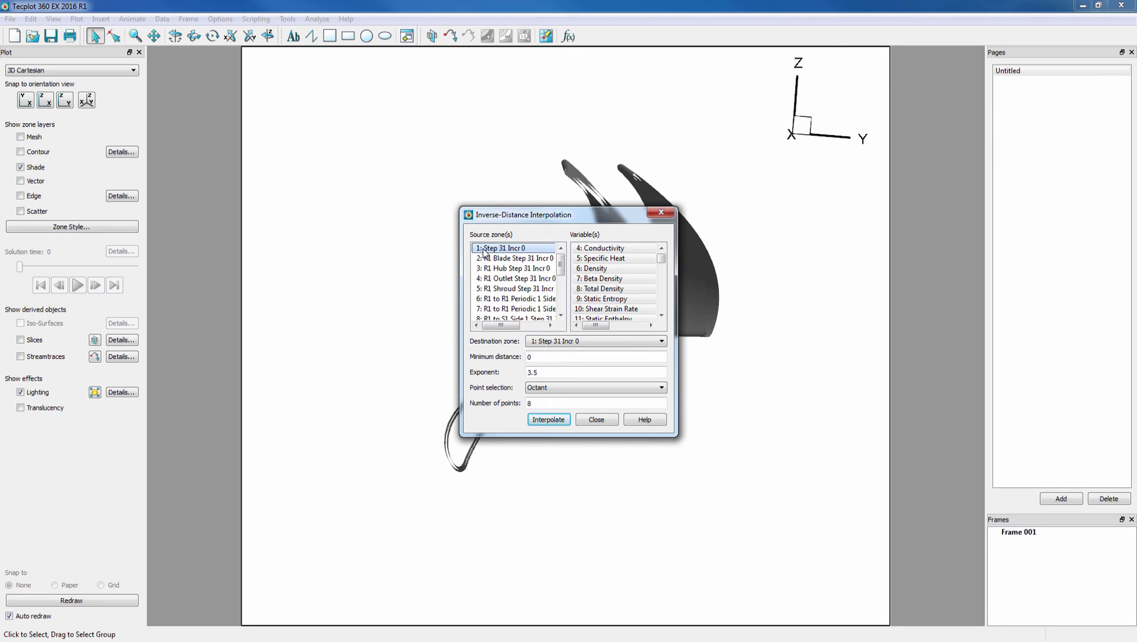
pyautogui.click(597, 251)
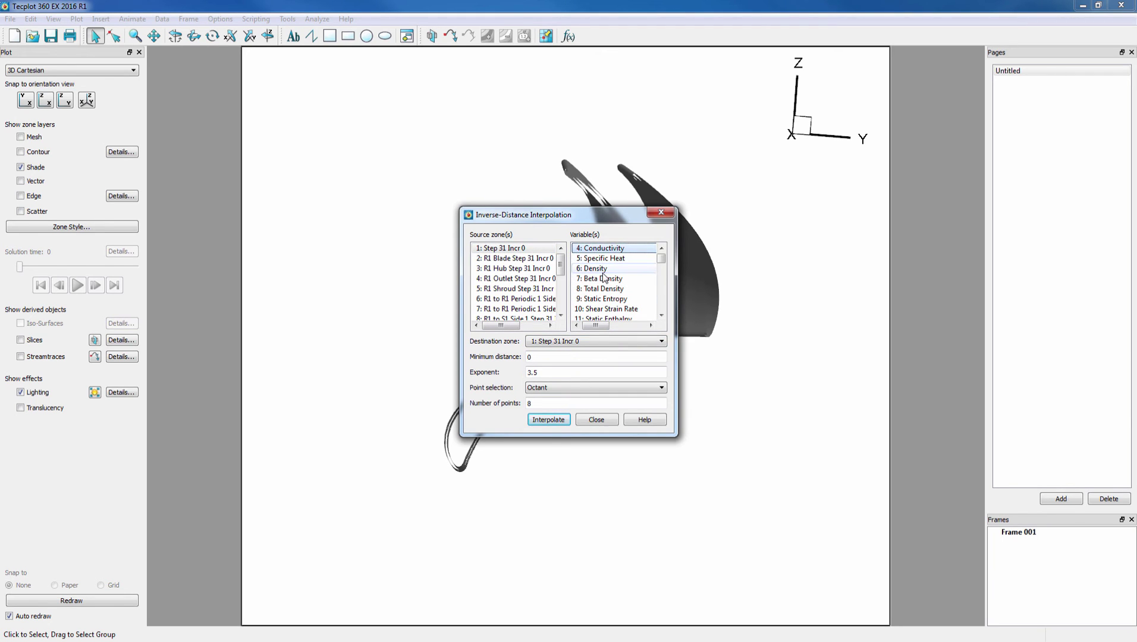
pyautogui.scroll(-1, 605, 275)
pyautogui.scroll(-4, 605, 275)
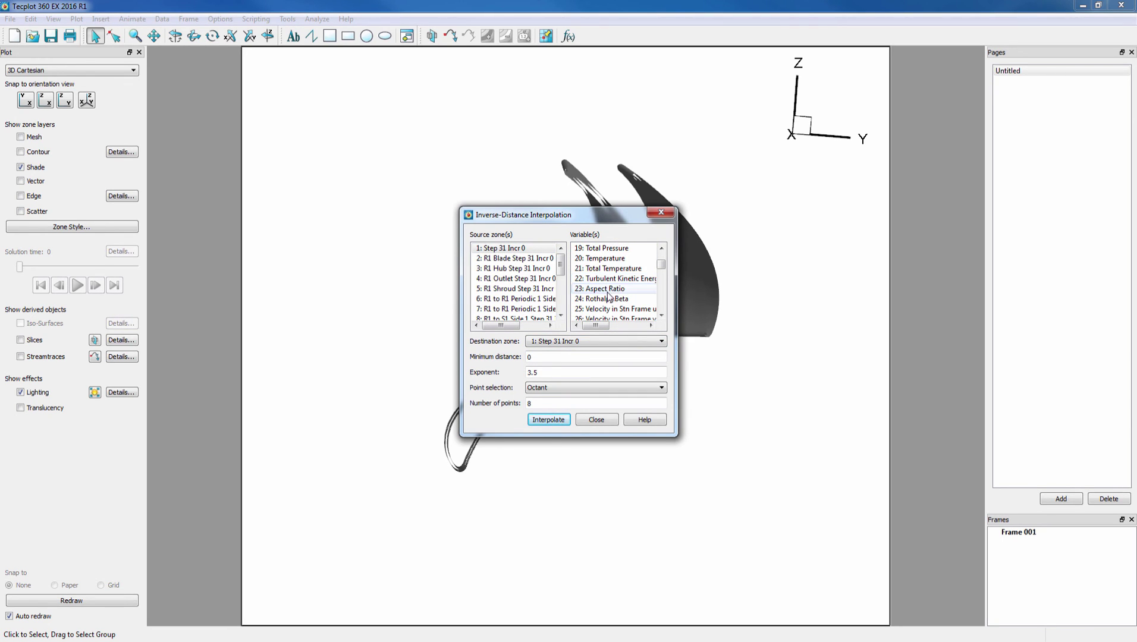
pyautogui.click(604, 260)
# Step: Interpolate into the R1 Blade and S1 Blade destination zones, then close the dialog
pyautogui.click(536, 343)
pyautogui.scroll(-3, 560, 399)
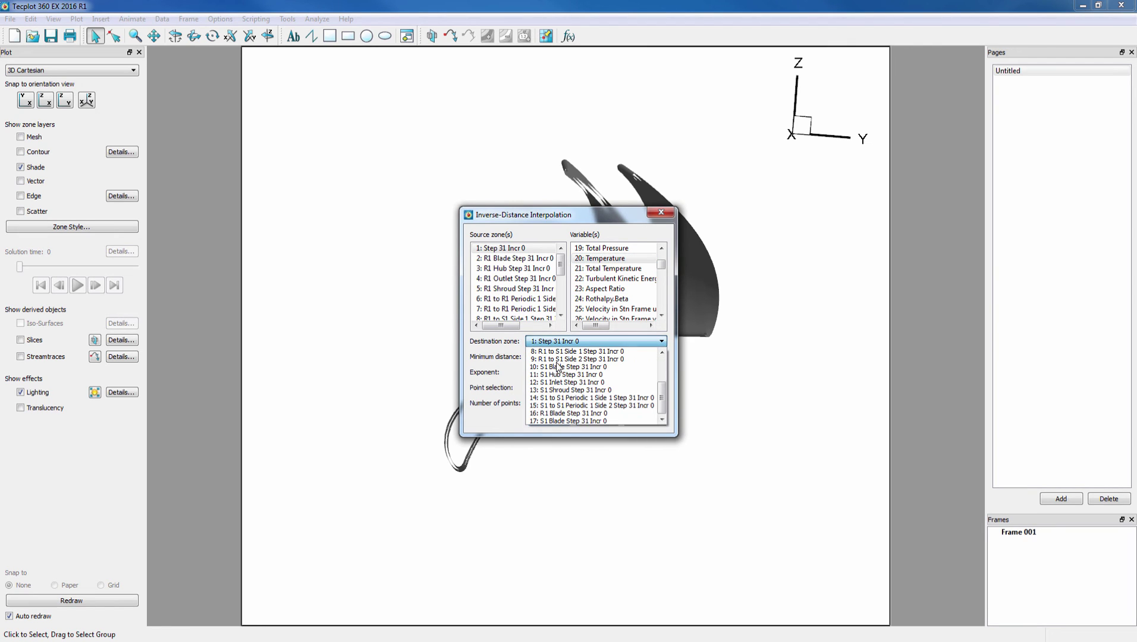
pyautogui.click(561, 415)
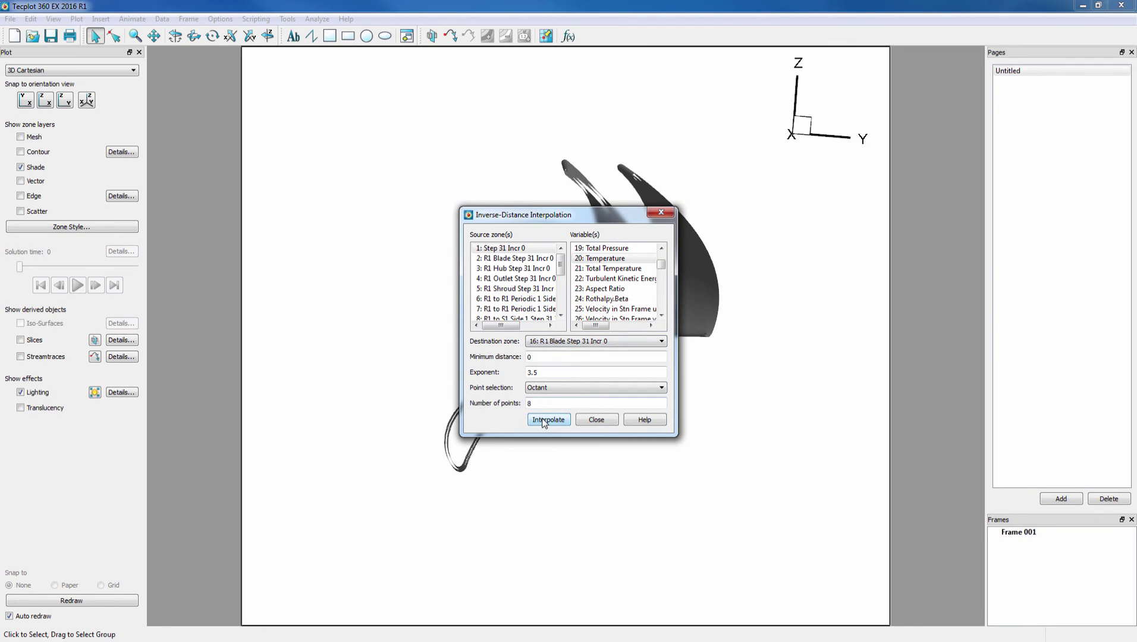
pyautogui.click(547, 420)
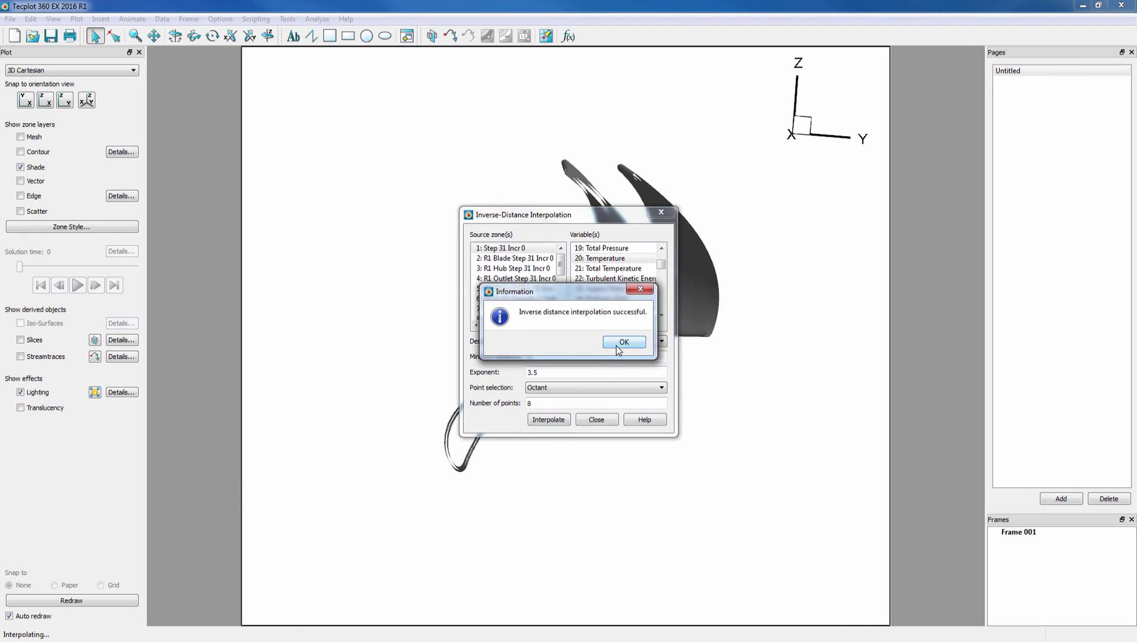
pyautogui.click(617, 344)
pyautogui.click(571, 341)
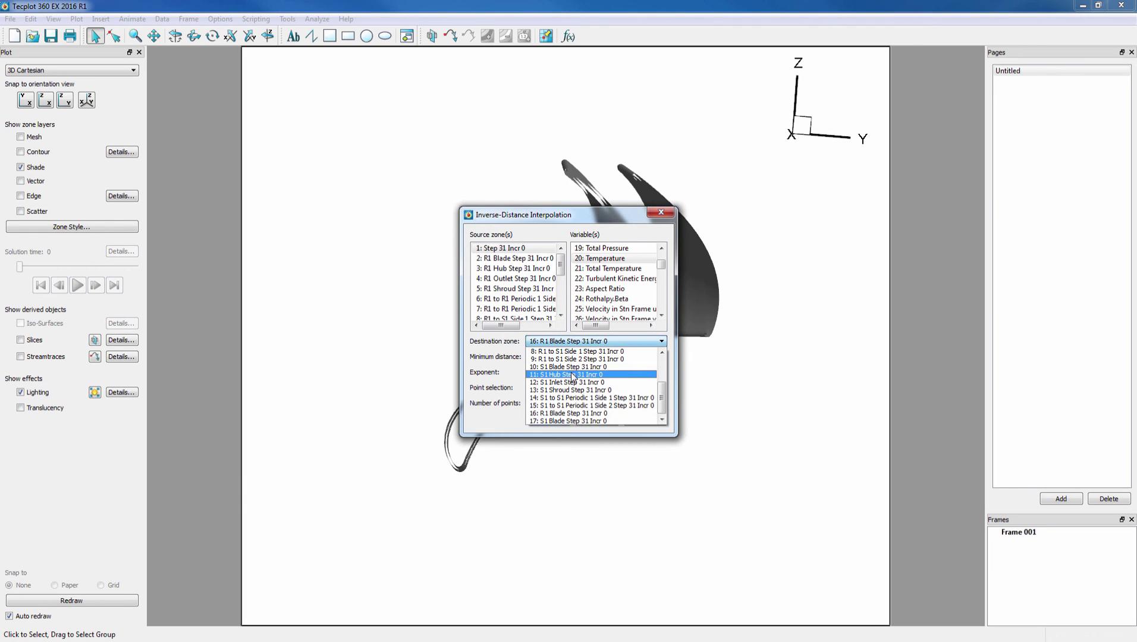
pyautogui.click(557, 419)
pyautogui.click(556, 420)
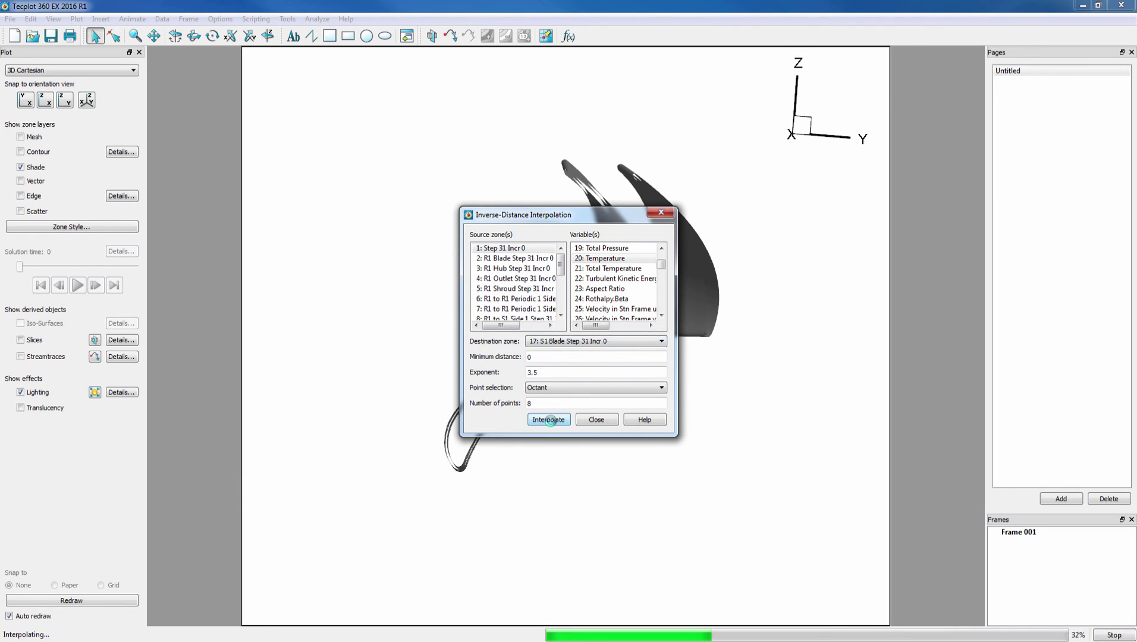
pyautogui.click(623, 342)
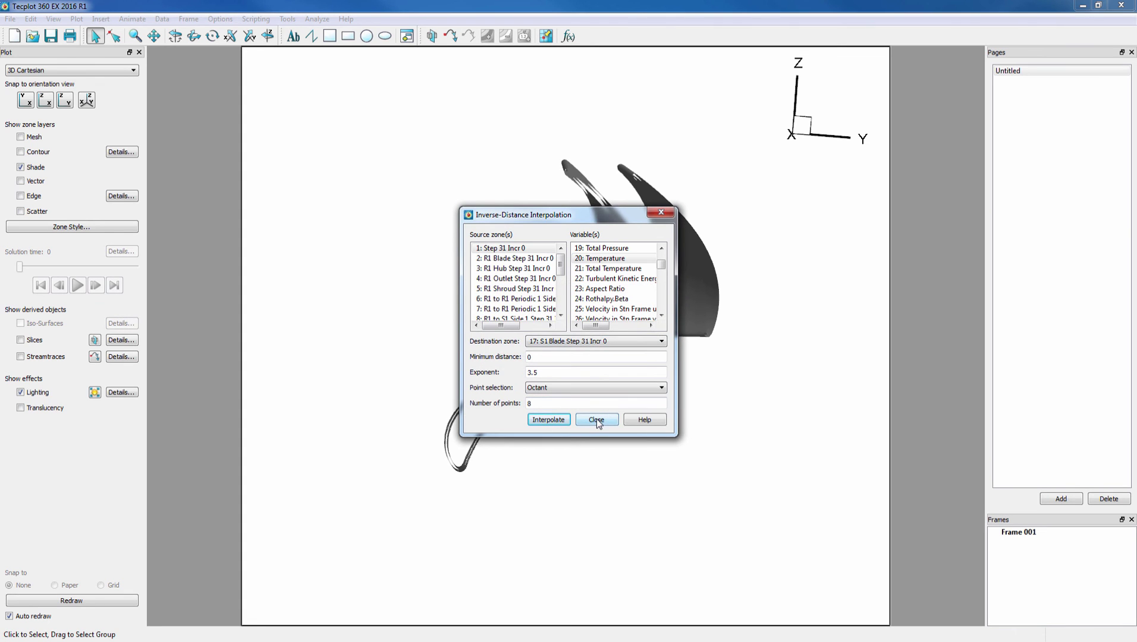
pyautogui.click(596, 419)
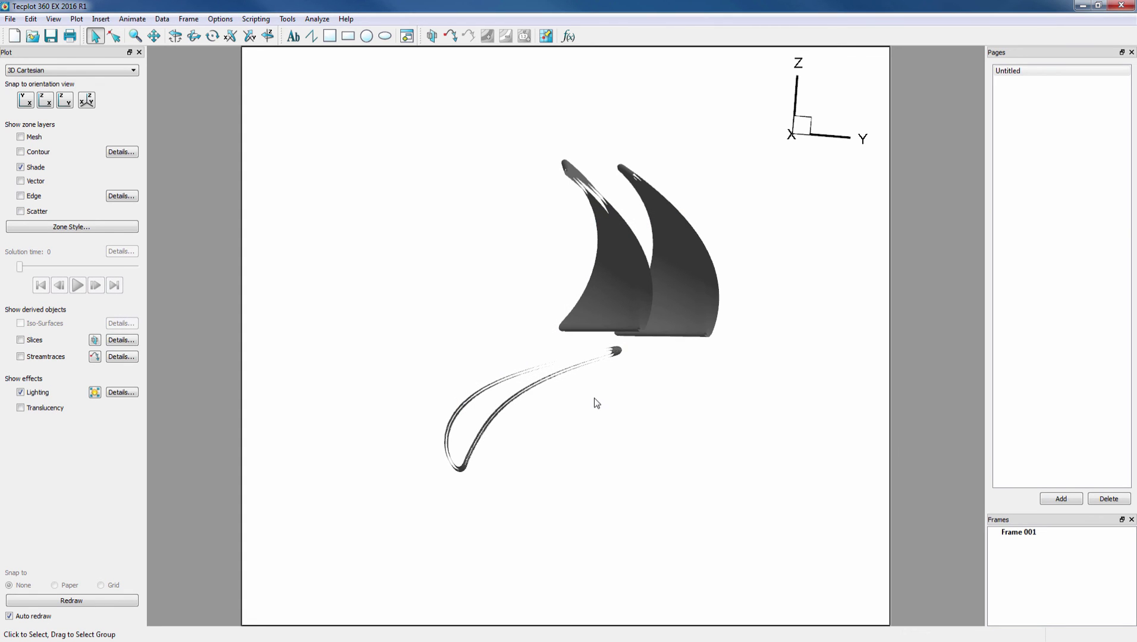
# Step: Rotate the view and choose 17: Pressure as the contour variable in Contour Details
pyautogui.moveTo(594, 398); pyautogui.dragTo(460, 301, button='middle')
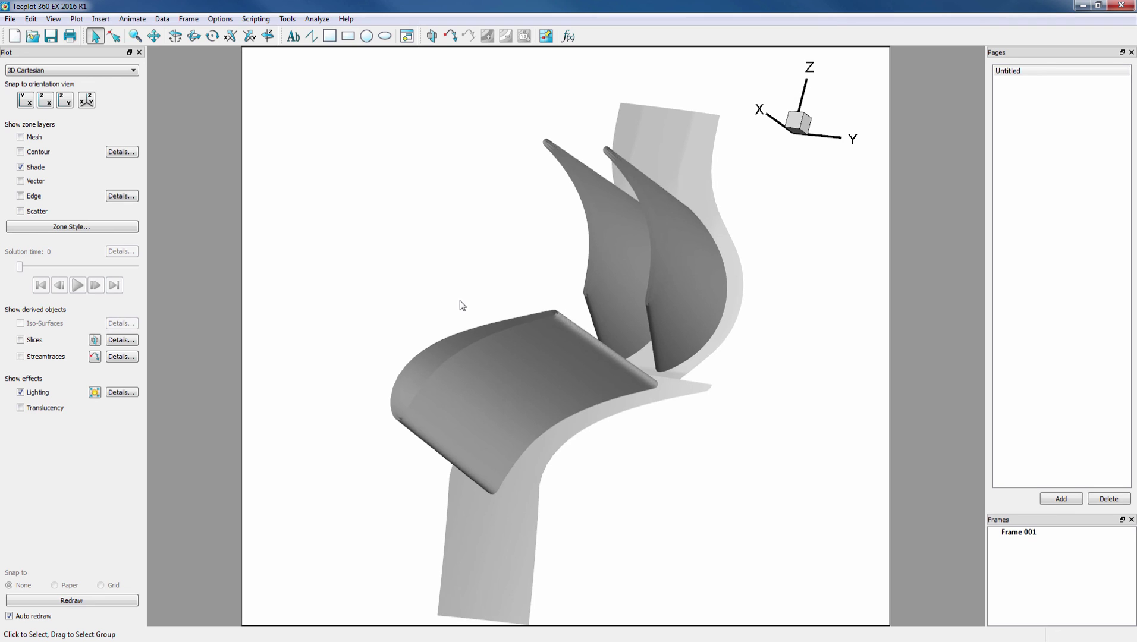
pyautogui.click(121, 152)
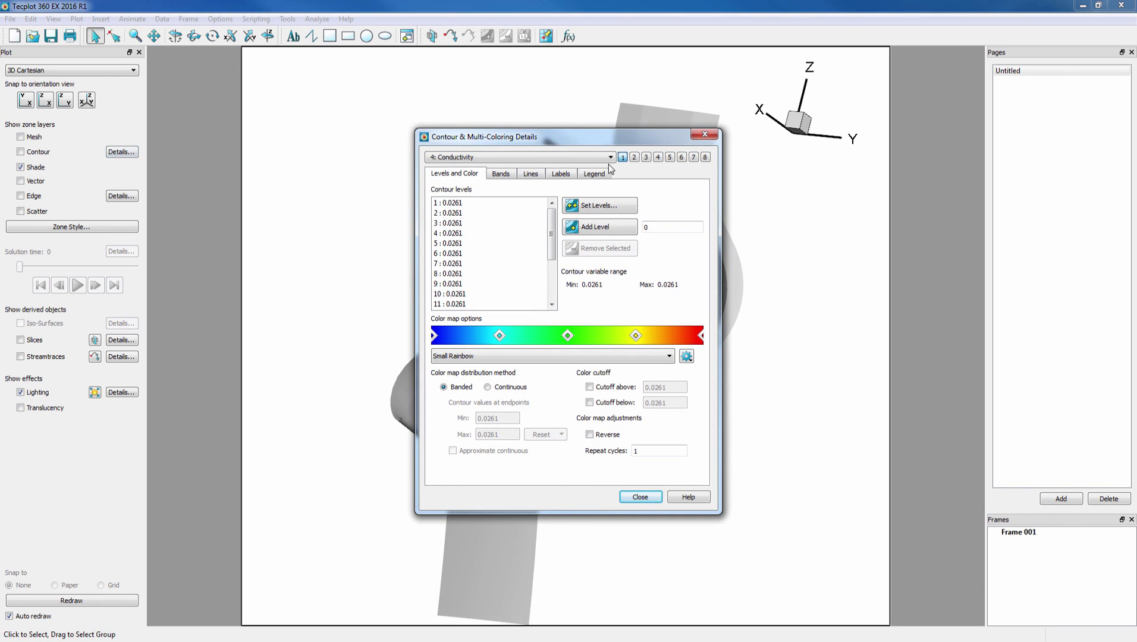
pyautogui.click(579, 158)
pyautogui.scroll(-3, 562, 190)
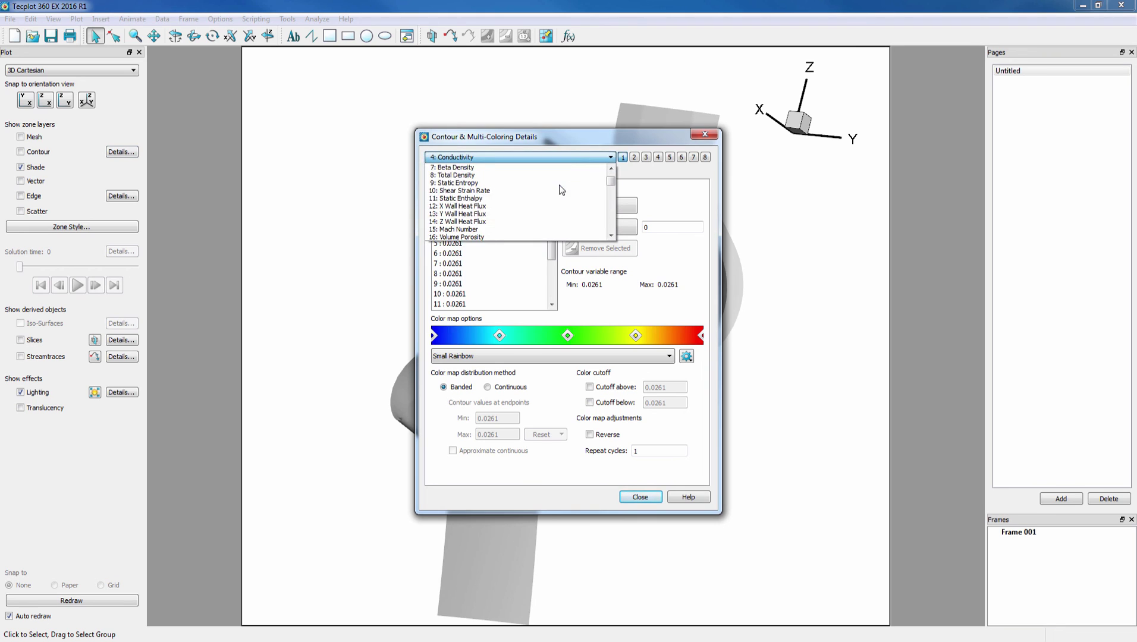
pyautogui.click(498, 222)
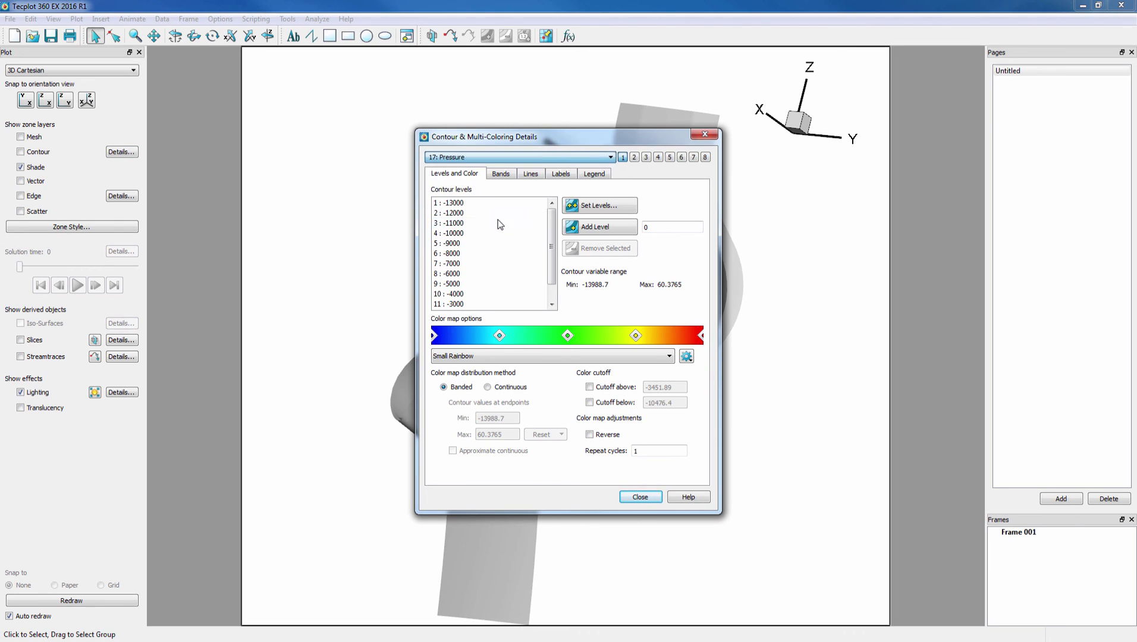
pyautogui.click(640, 498)
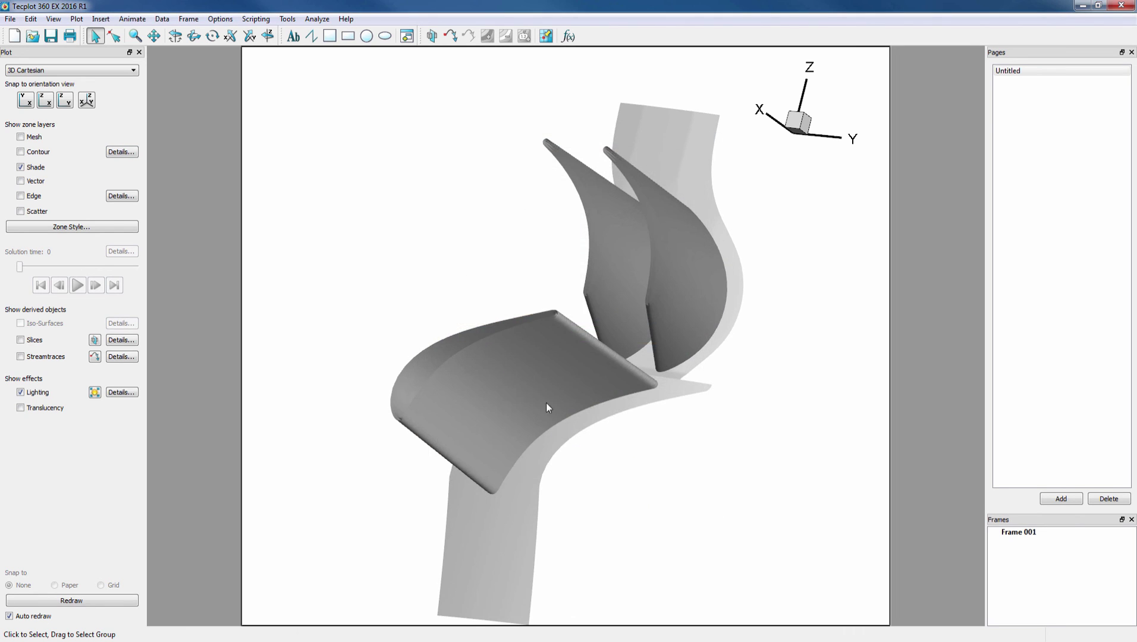
# Step: Contour the S1 Blade and R1 Blade zones by Pressure, with translucency on
pyautogui.rightClick(532, 364)
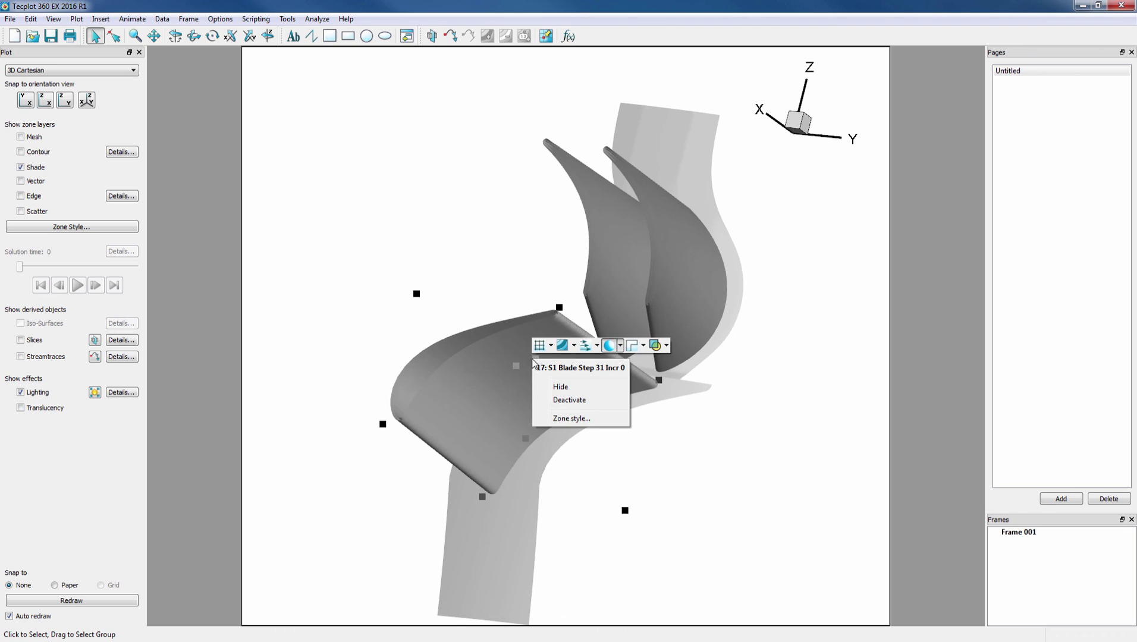
pyautogui.click(573, 345)
pyautogui.click(601, 360)
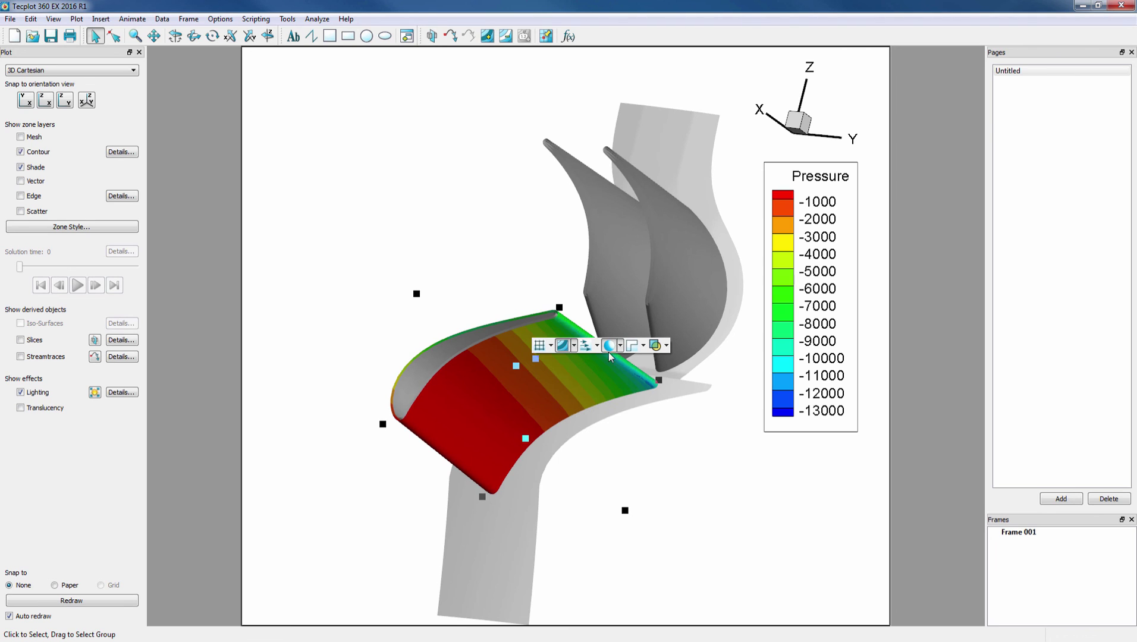
pyautogui.click(654, 346)
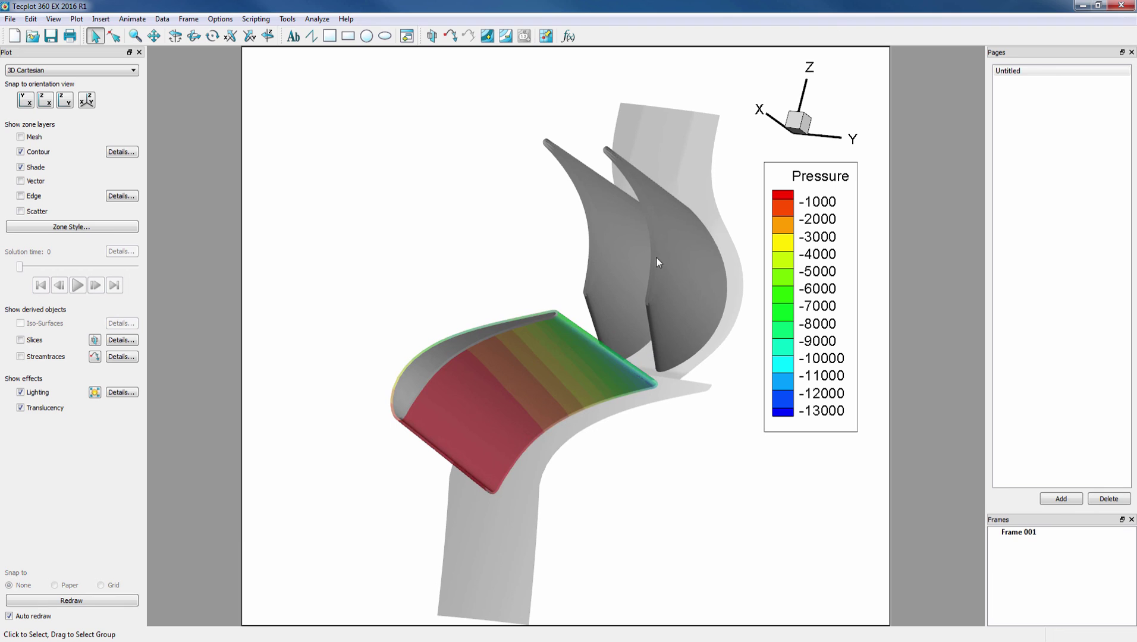
pyautogui.rightClick(668, 271)
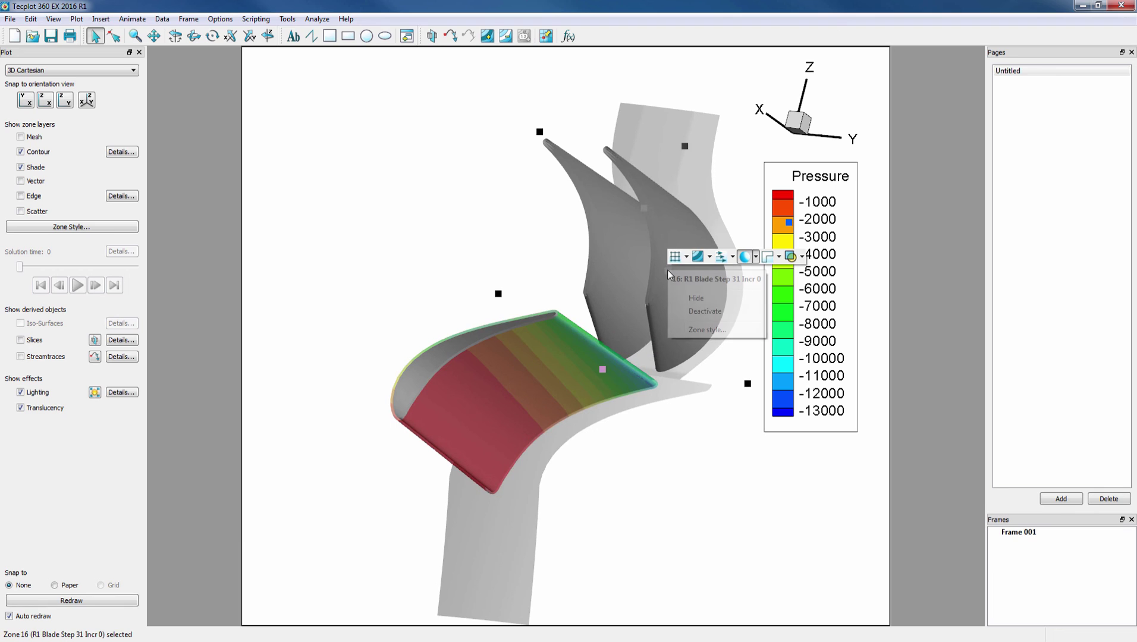
pyautogui.click(710, 258)
pyautogui.click(729, 270)
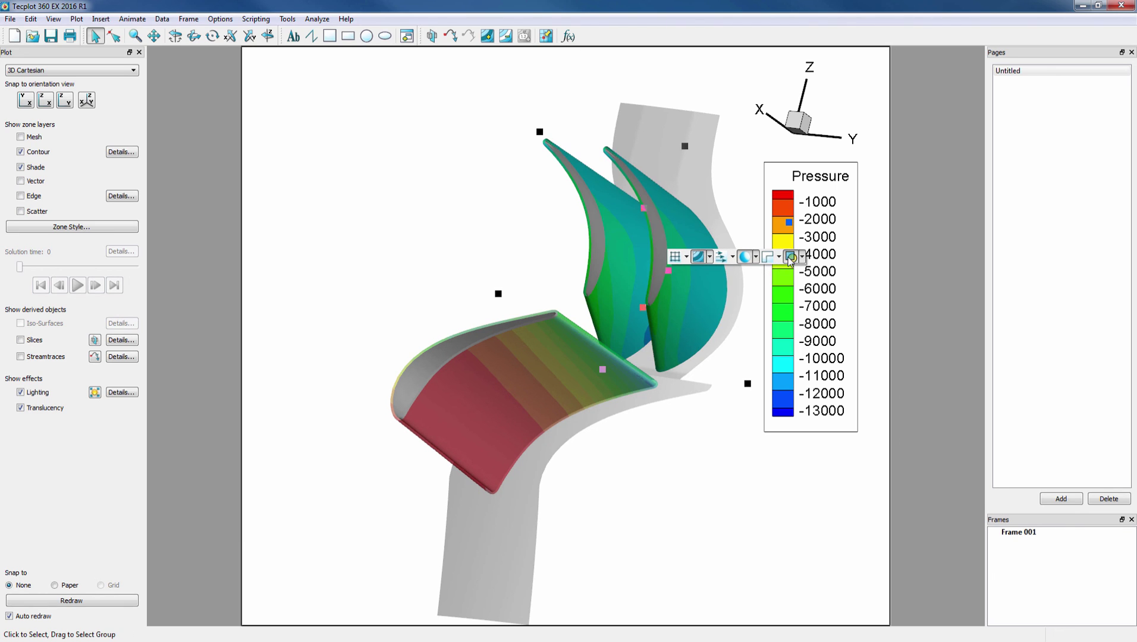
pyautogui.click(663, 447)
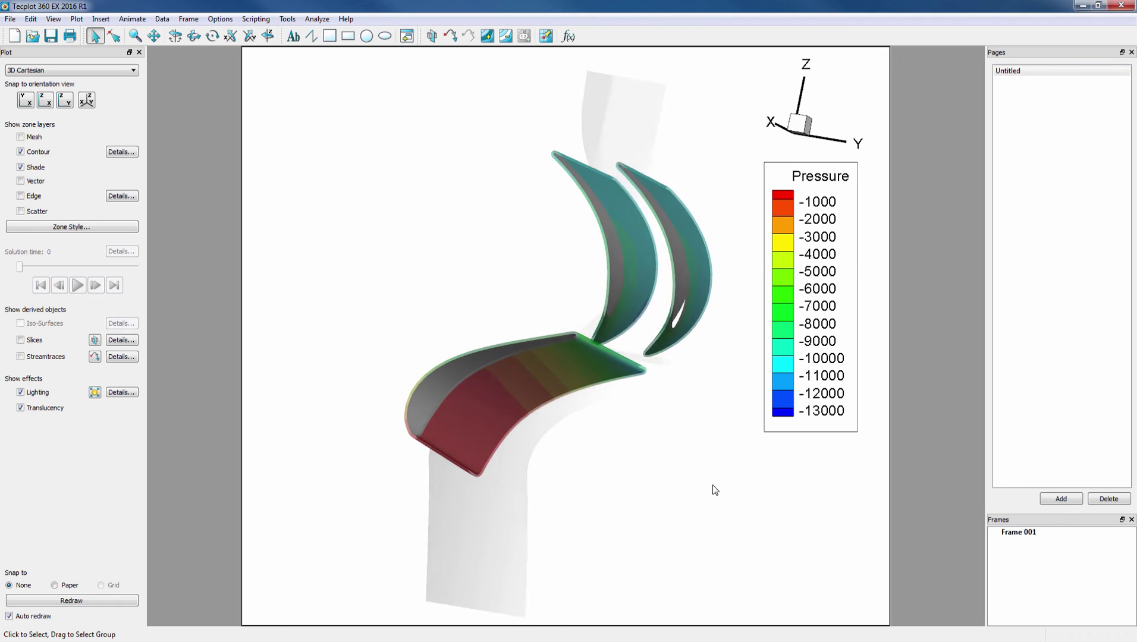